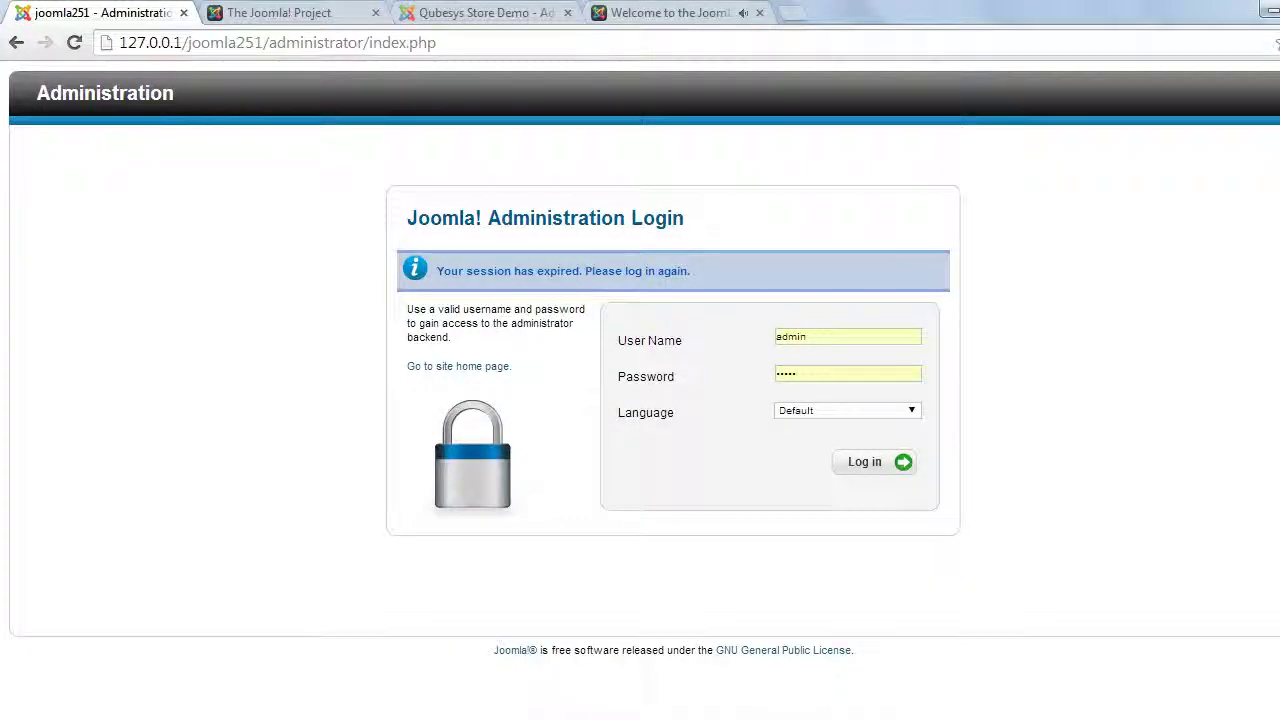
Log in to the Joomla administration backend and open the Extension Manager.
click(865, 461)
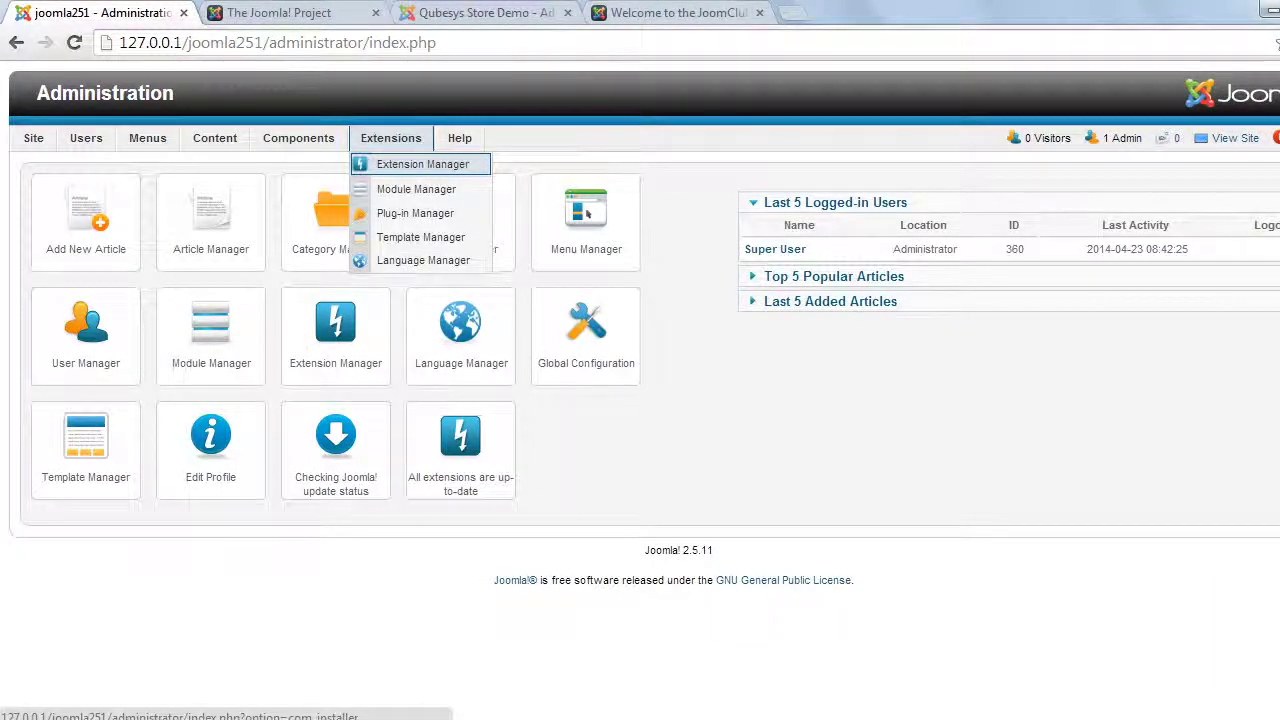
click(422, 164)
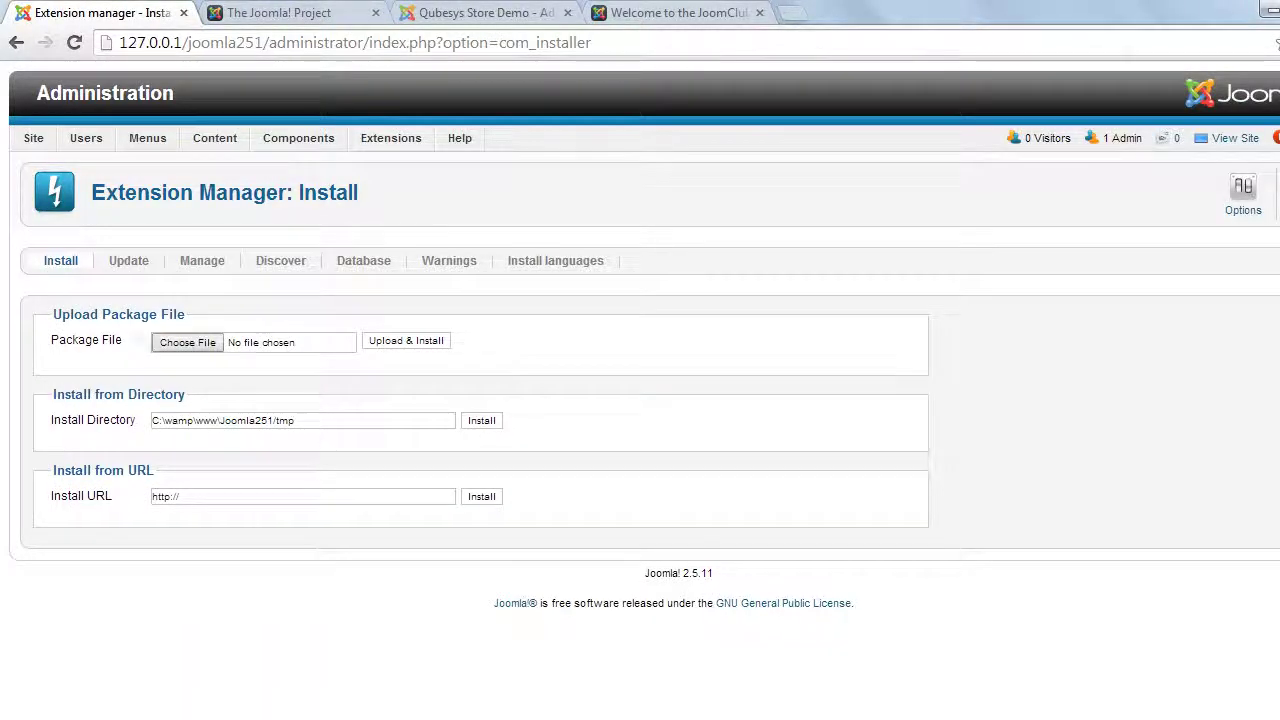
Upload and install the Article Lightbox package from the Installation File folder in Article_Lightbox_UNZIP, under modules on the desktop.
click(187, 342)
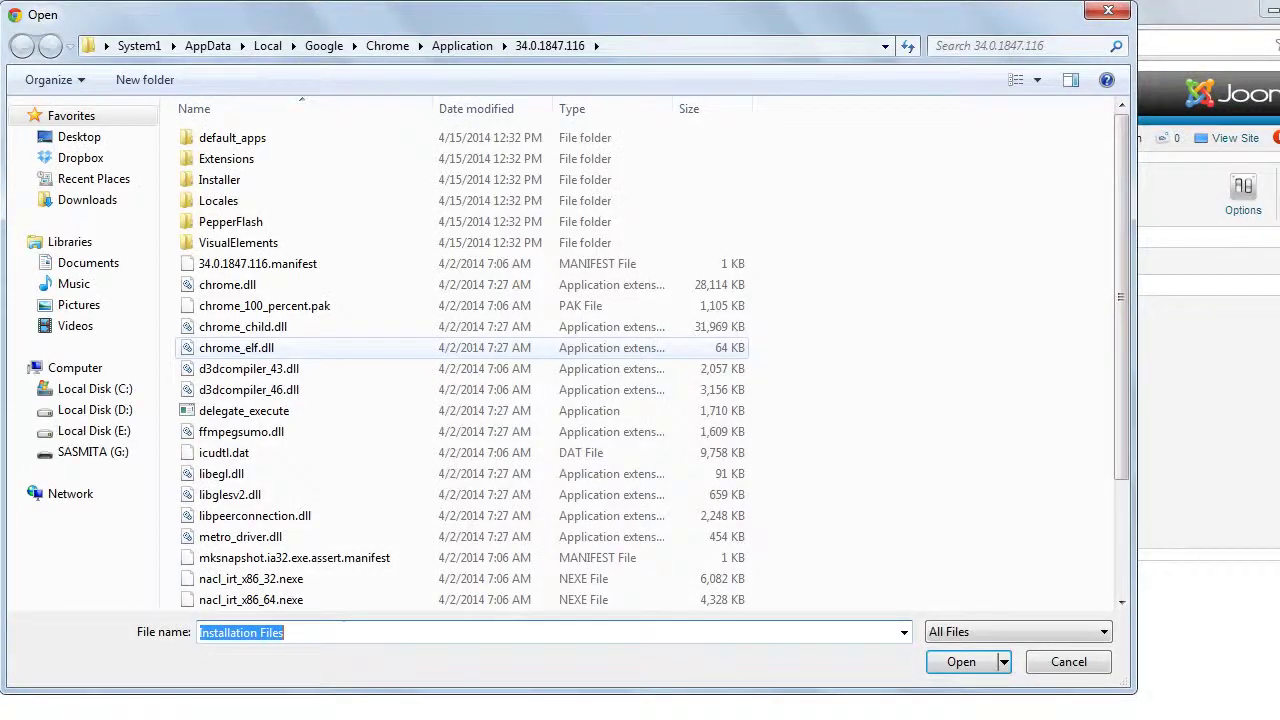
click(105, 45)
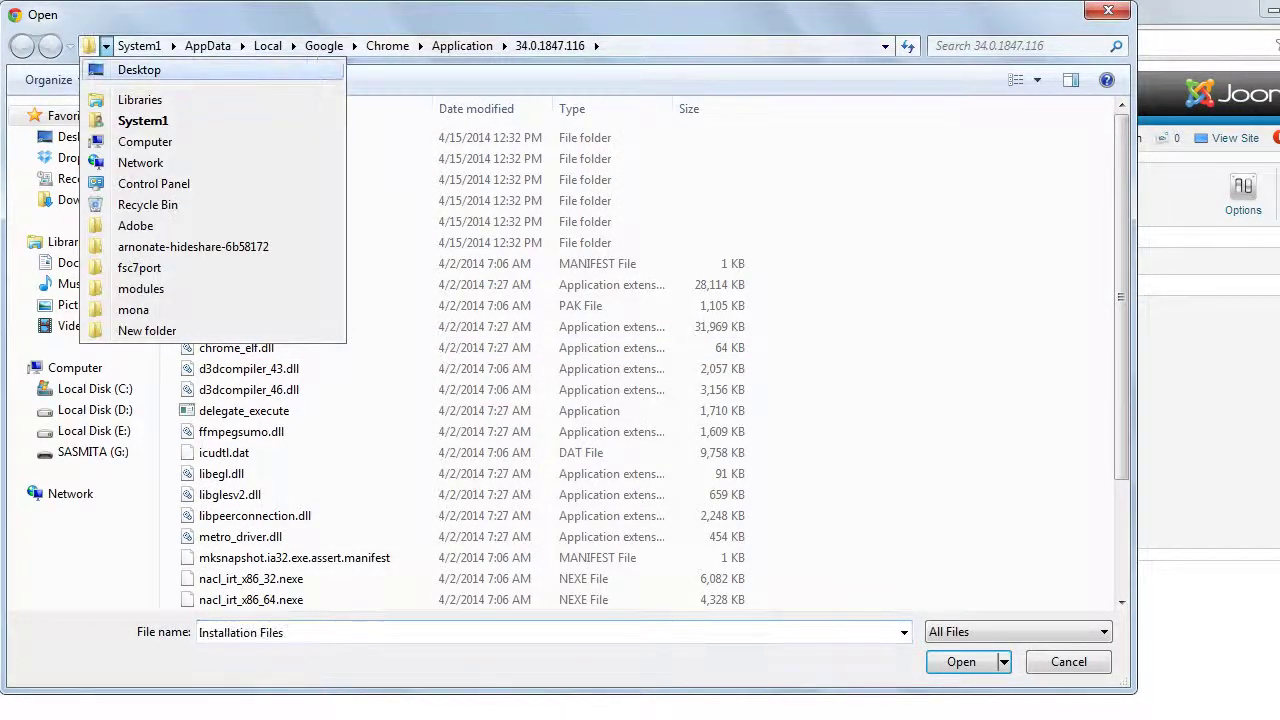
click(128, 66)
double_click(578, 440)
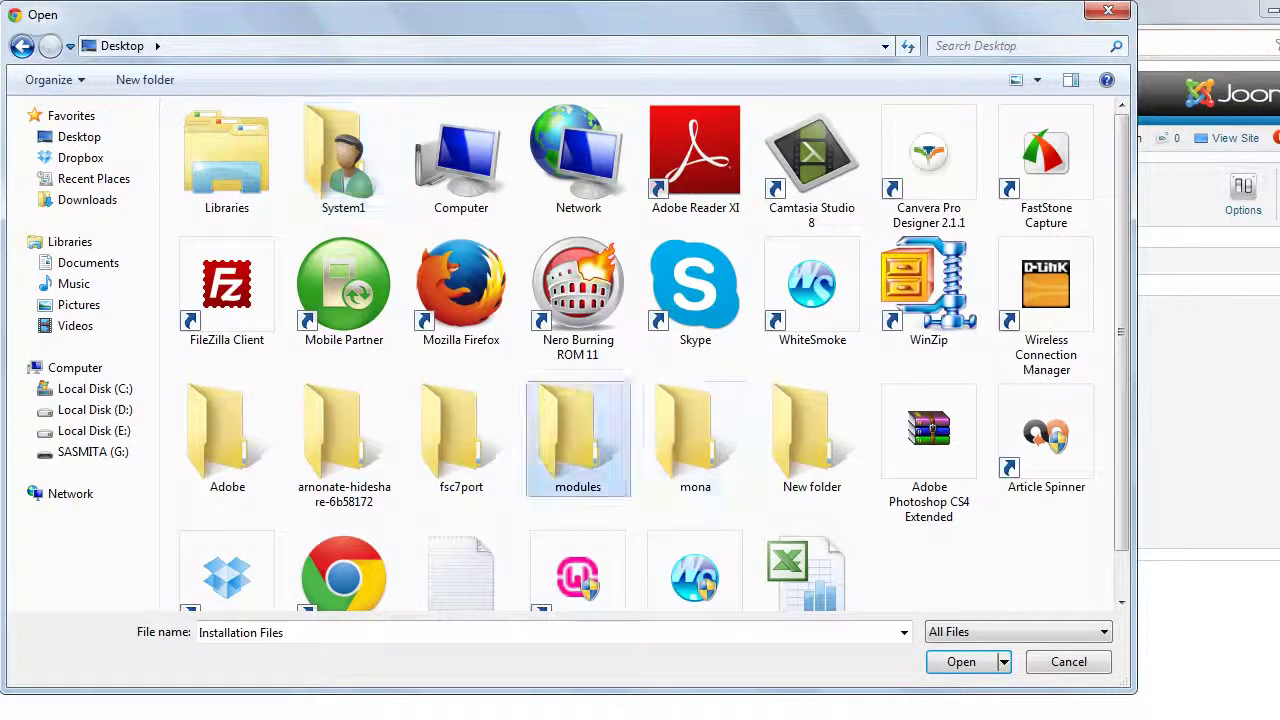
double_click(228, 143)
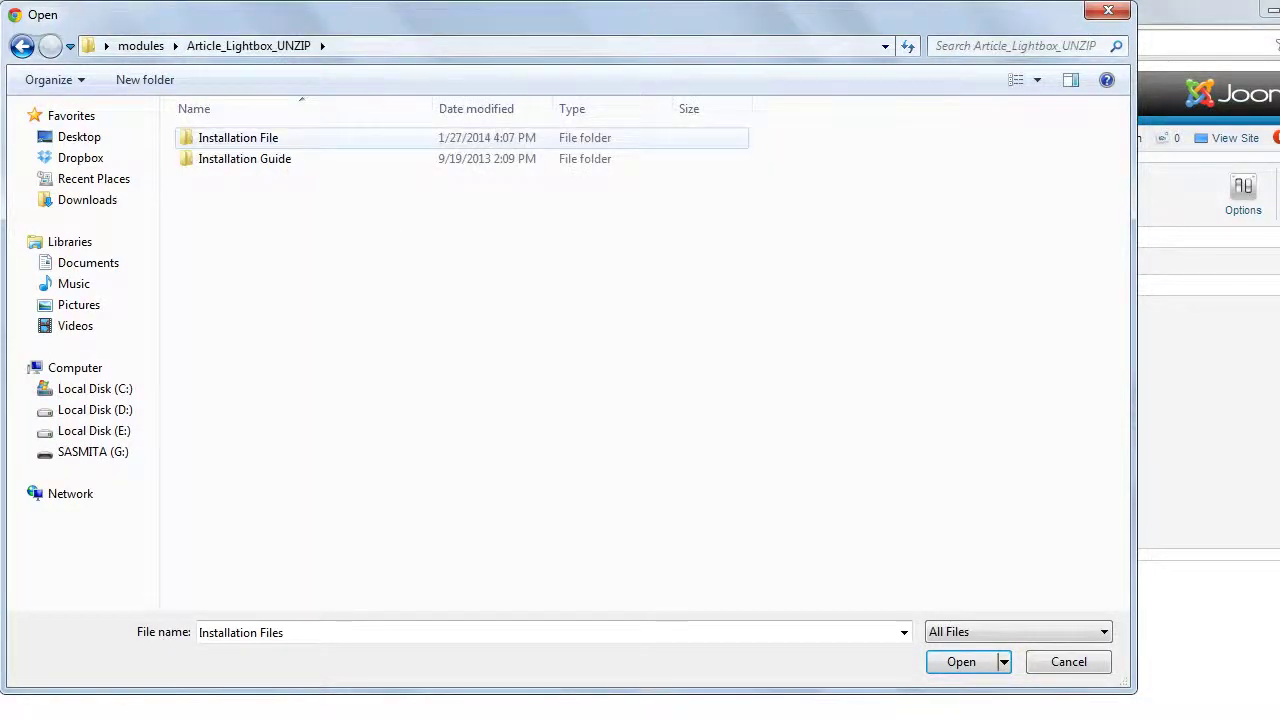
double_click(240, 138)
click(262, 158)
double_click(262, 159)
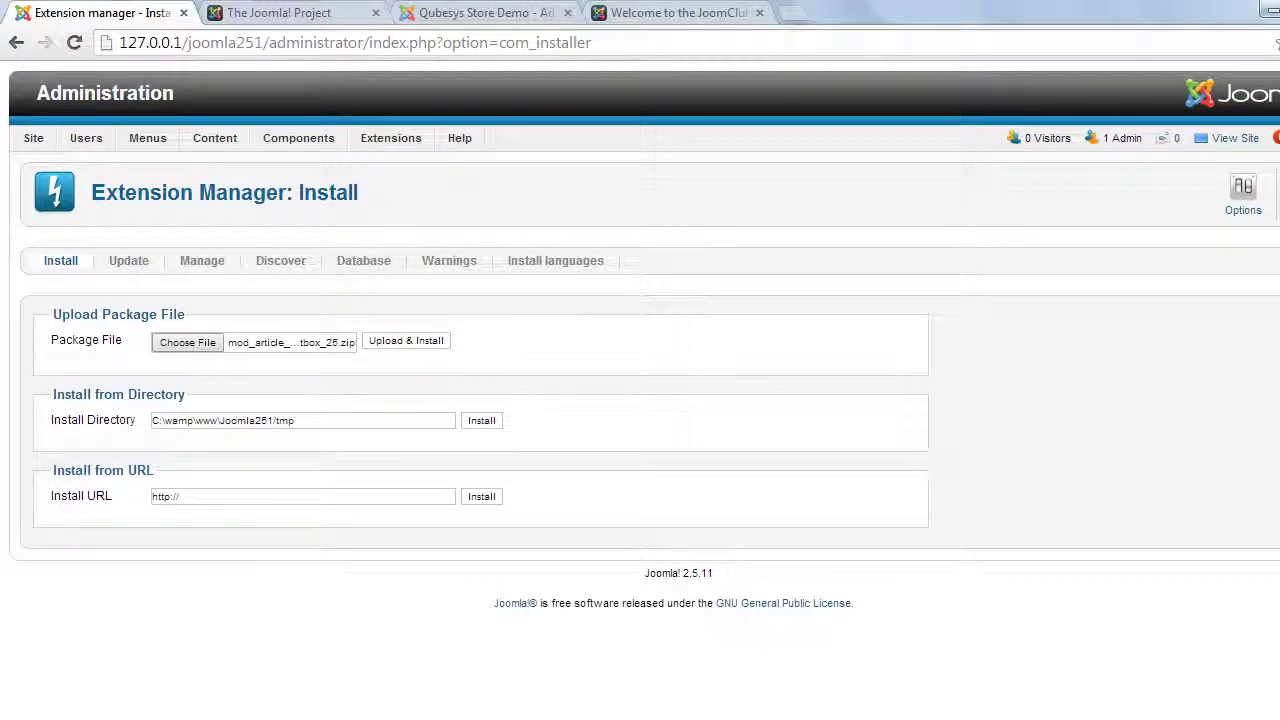
click(406, 341)
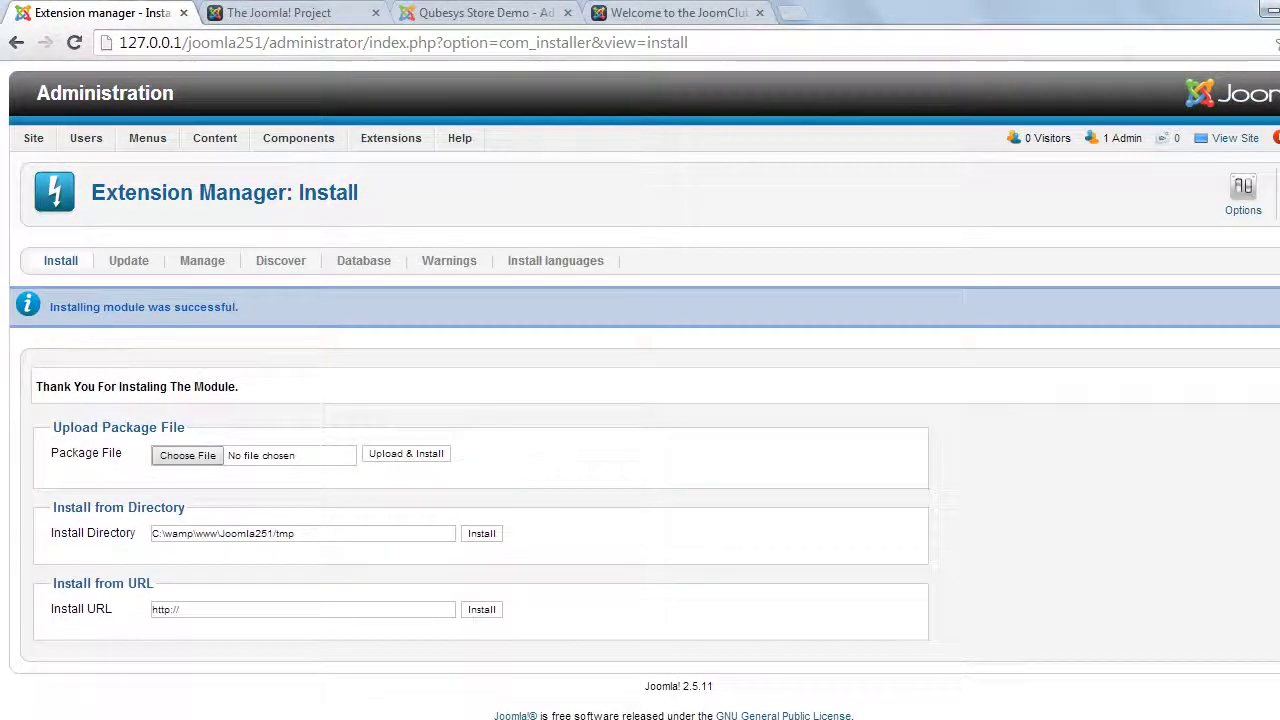
Filter the Module Manager by the Article Lightbox type and open the Article Lightbox module.
mouse_move(391, 138)
click(405, 189)
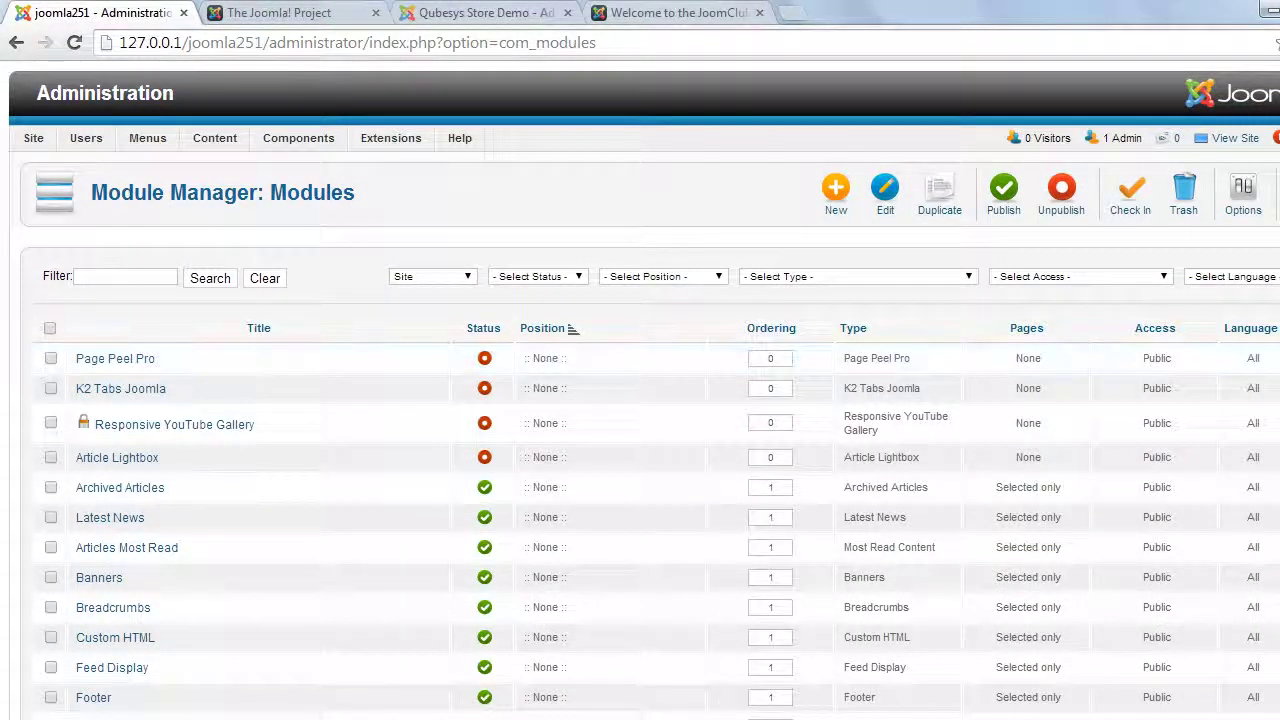
click(848, 277)
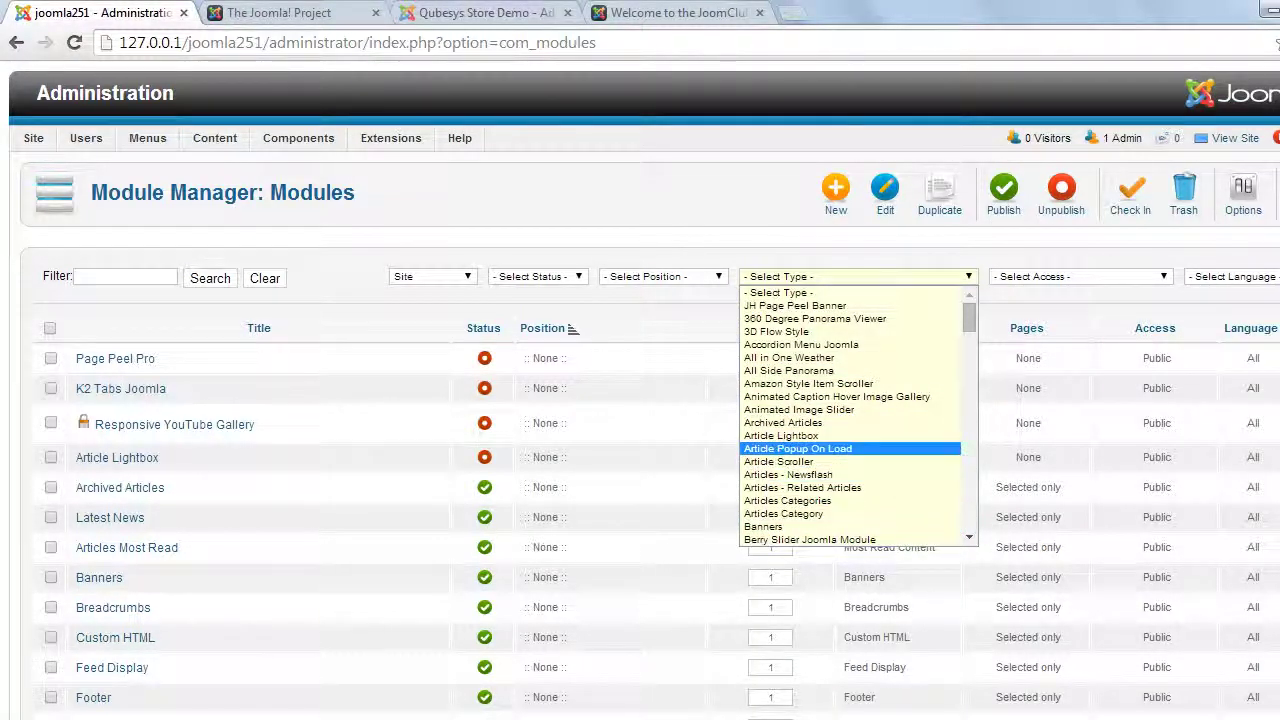
click(790, 435)
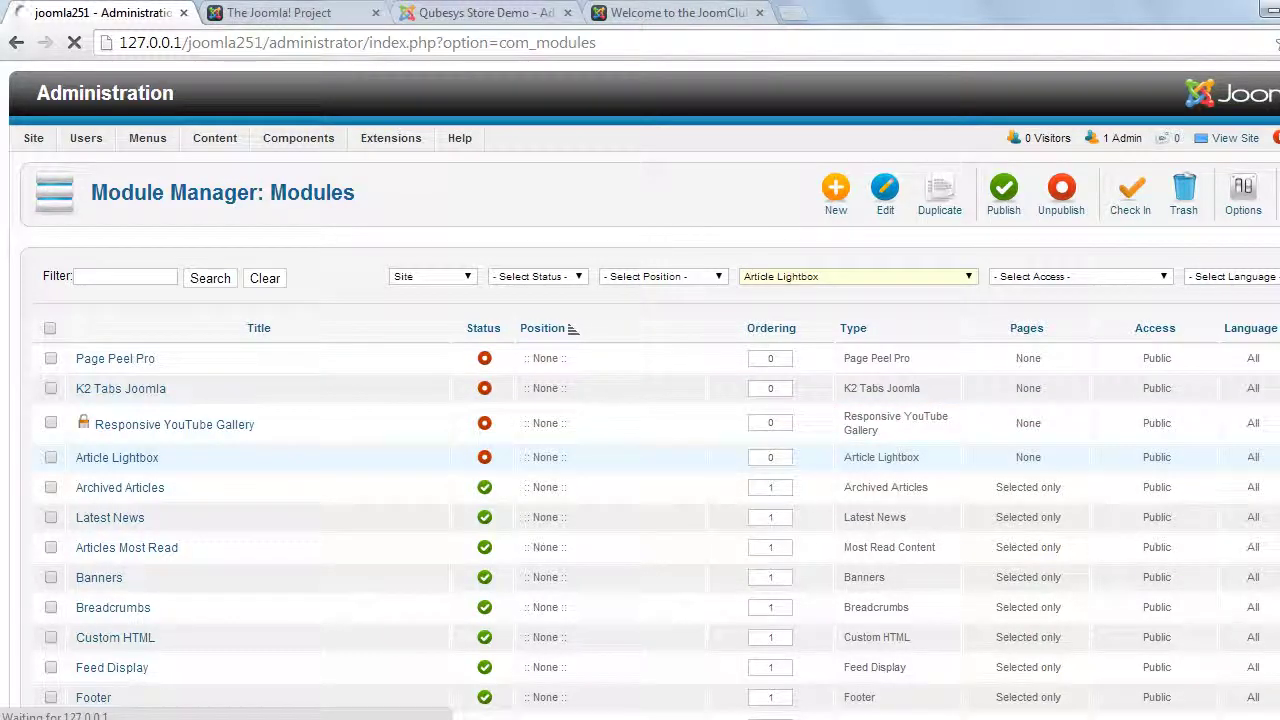
click(117, 358)
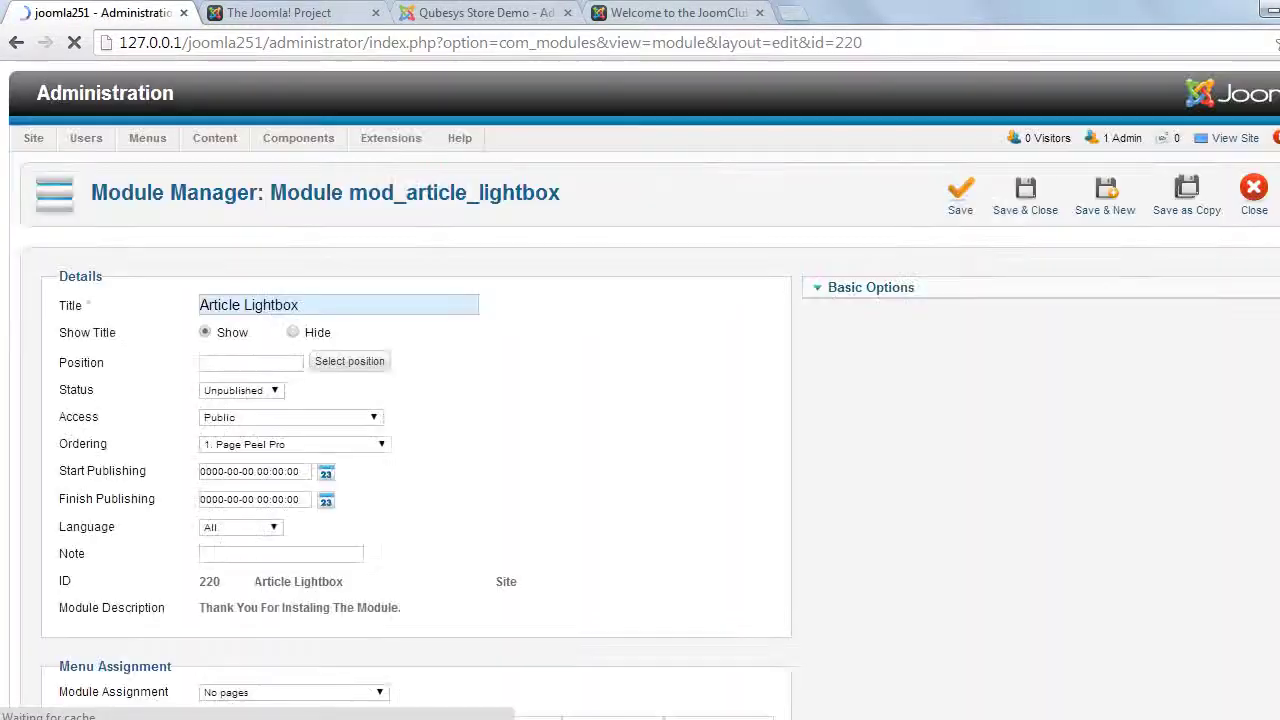
Set the module's status to Published and its position to atomic-topmenu.
click(242, 391)
click(236, 406)
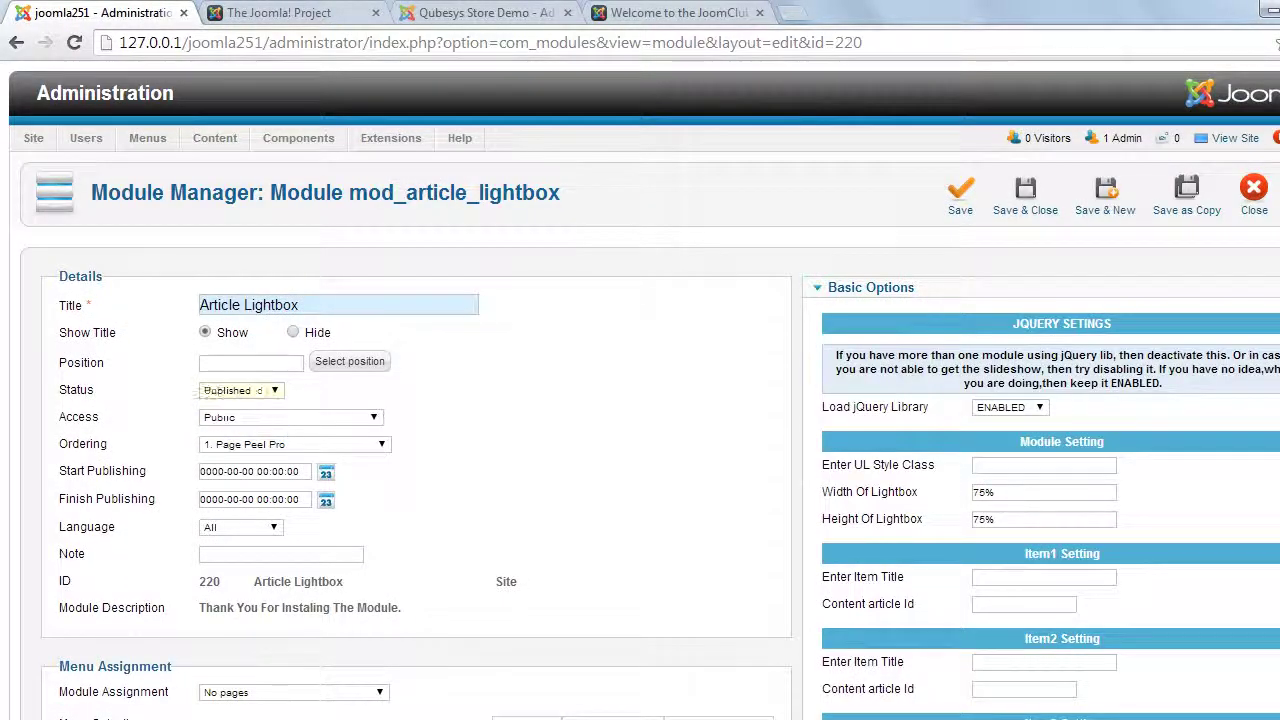
click(251, 363)
text(atomic)
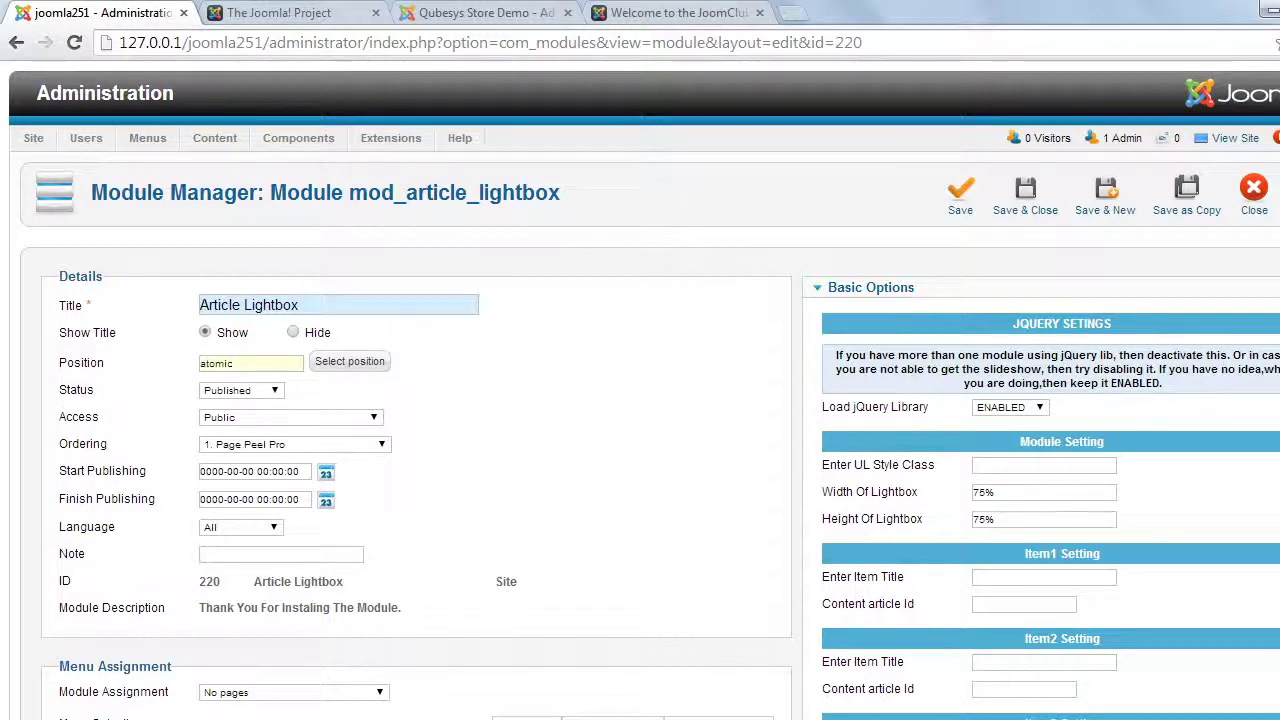
text(-topmenu)
Set the module assignment to On all pages.
scroll(420, 400, down, 3)
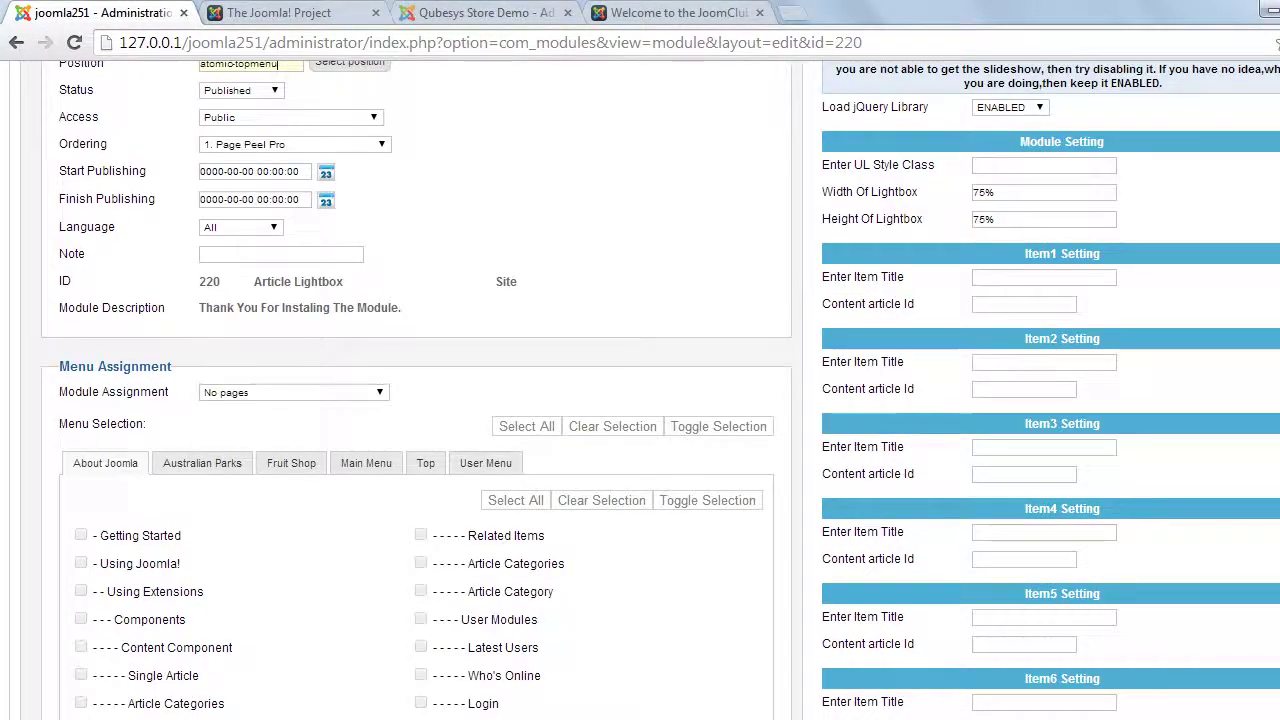
click(293, 392)
click(270, 408)
key(Up)
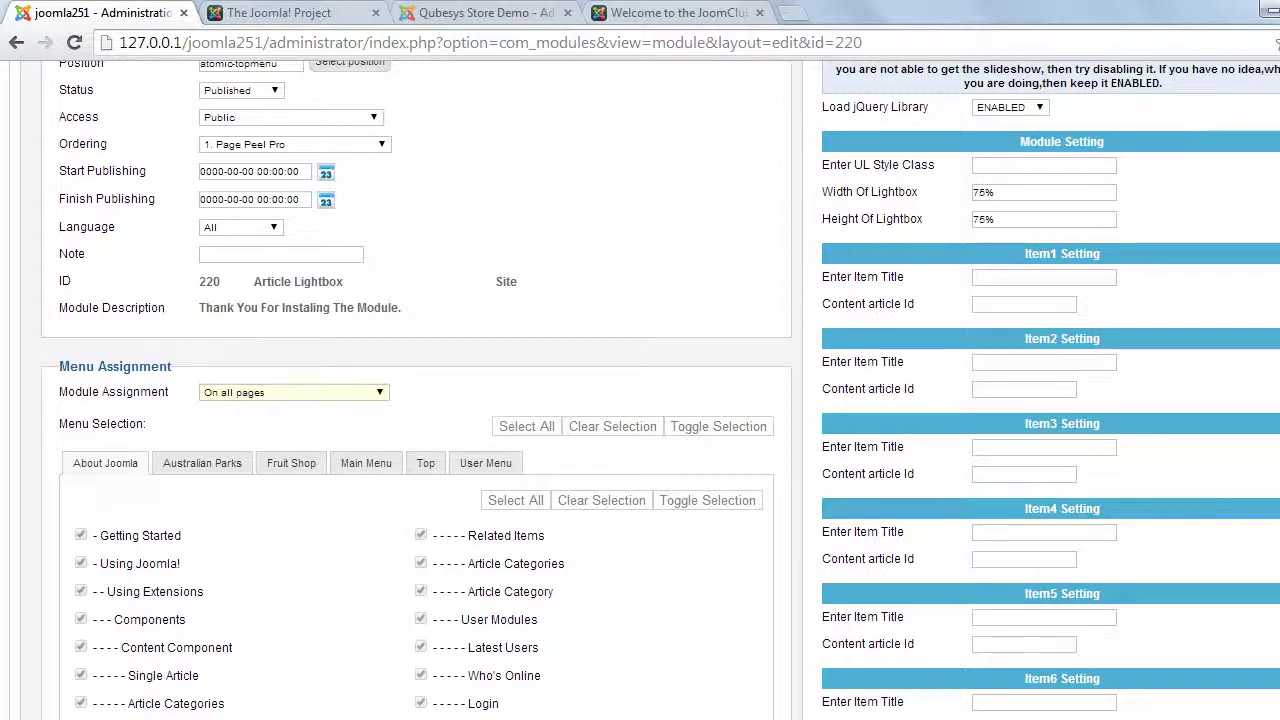
scroll(640, 400, down, 10)
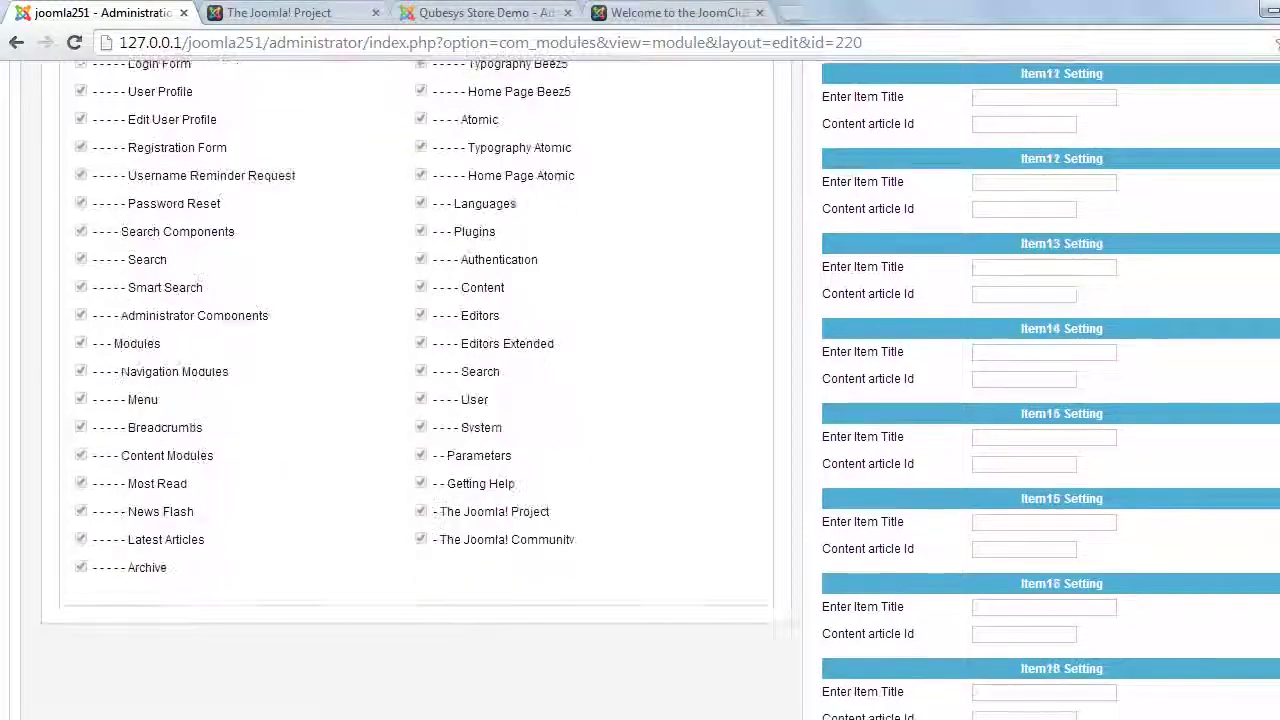
scroll(640, 400, down, 2)
scroll(640, 400, up, 4)
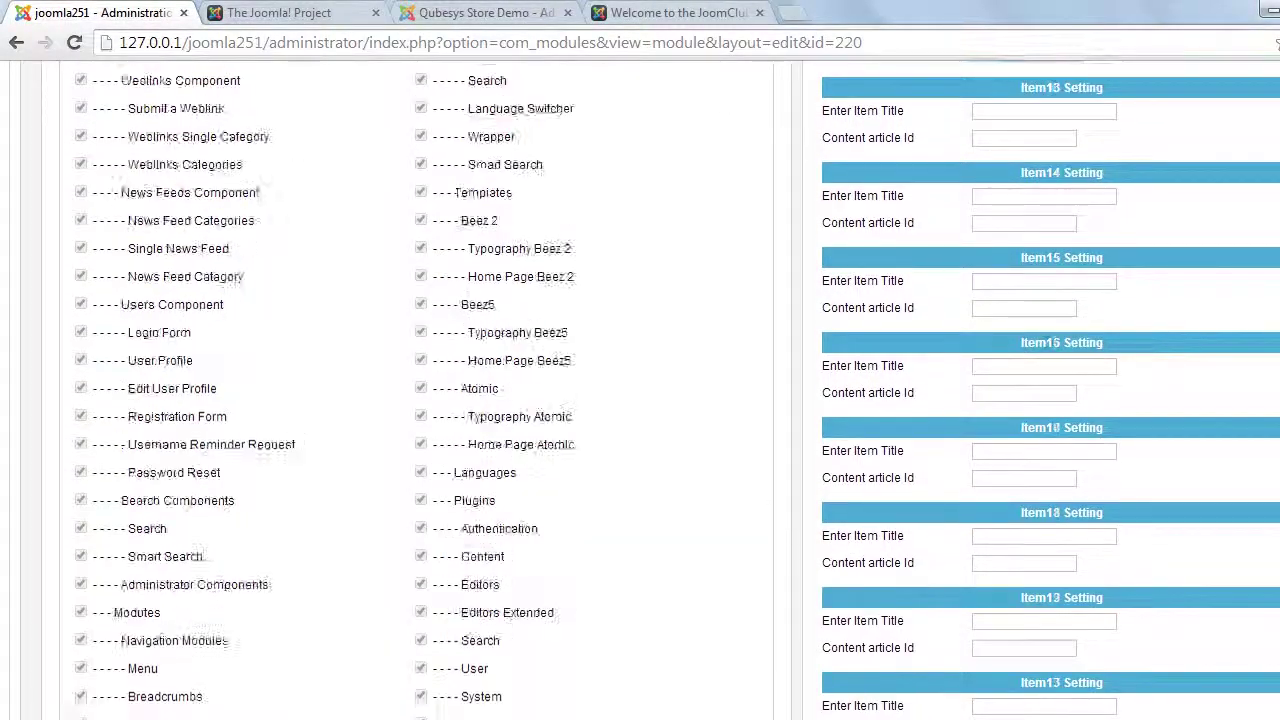
scroll(640, 400, up, 12)
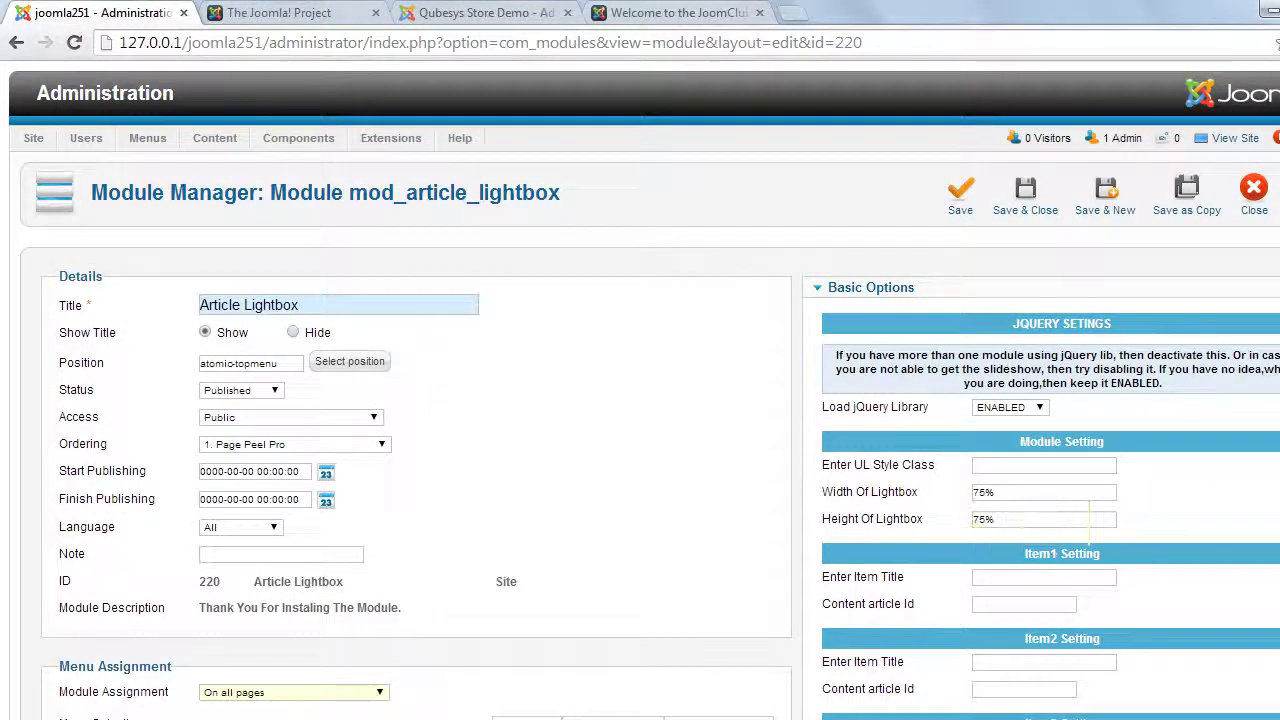
click(1044, 466)
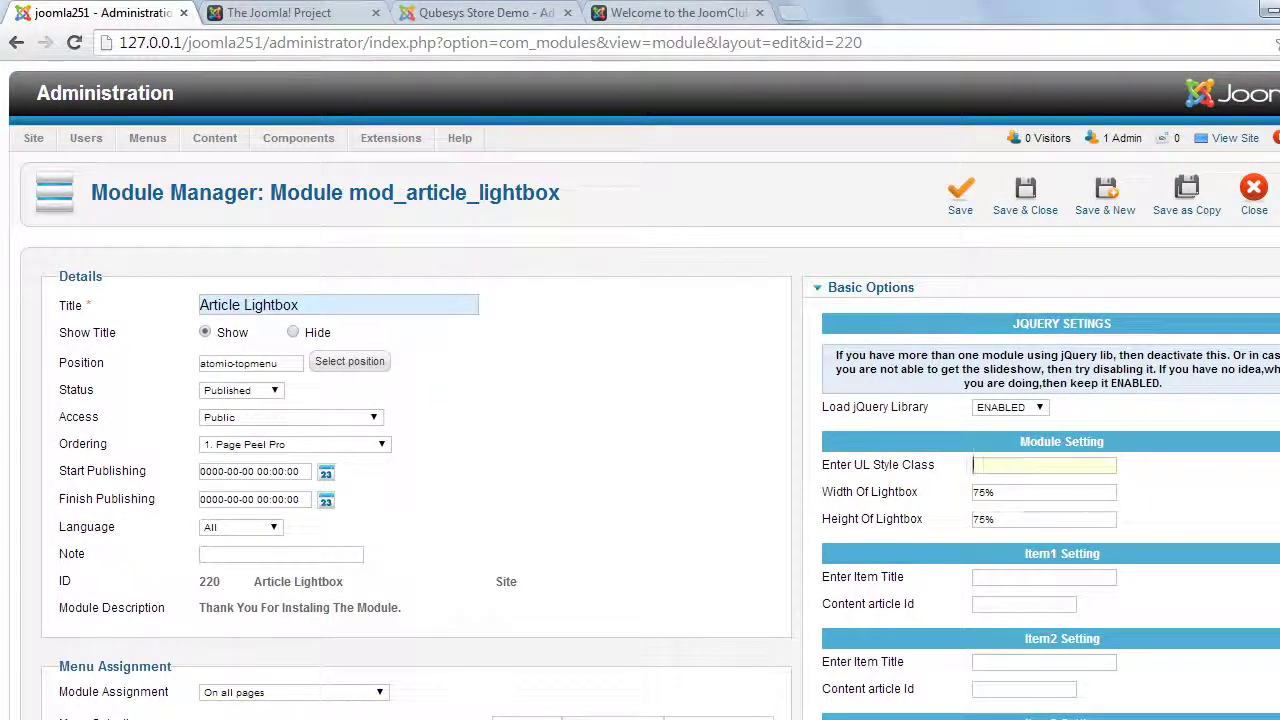
scroll(640, 400, down, 3)
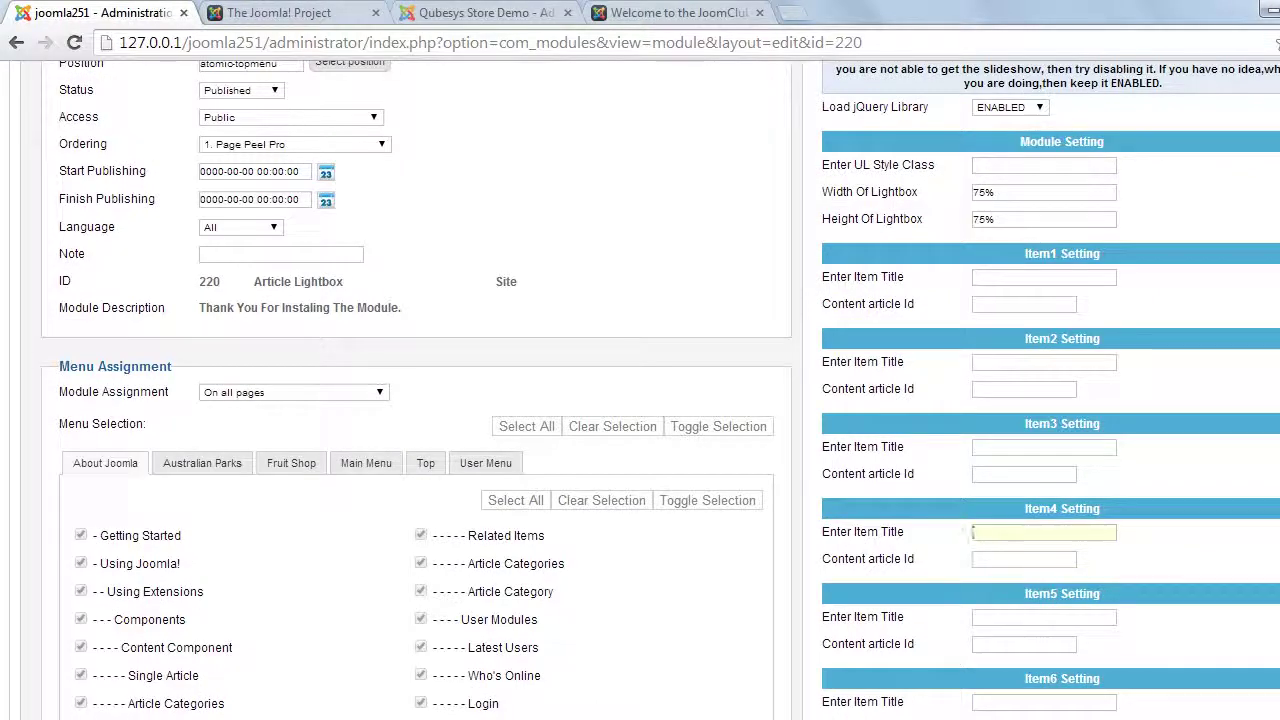
Title the first three items Title 1, Title 2 and Title 3, and save and close the module.
click(1044, 278)
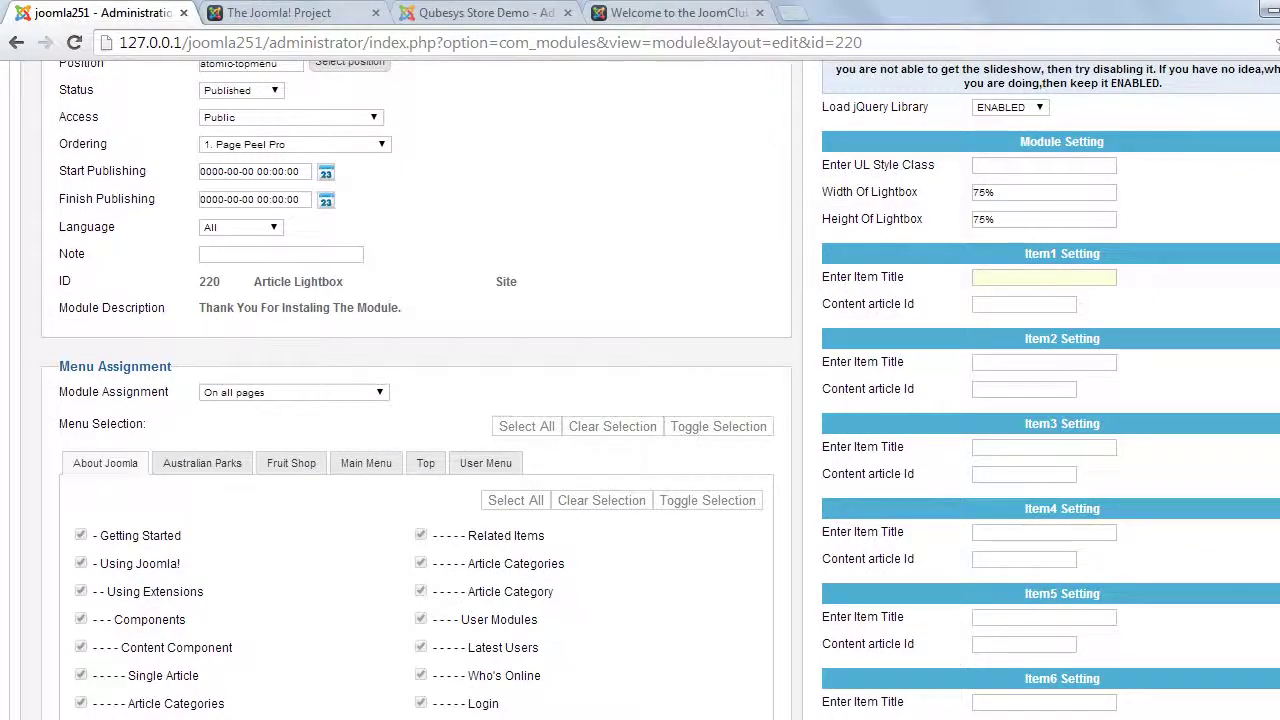
text(Tit)
text(l)
text(e 1)
text(Title)
text( 2)
click(975, 447)
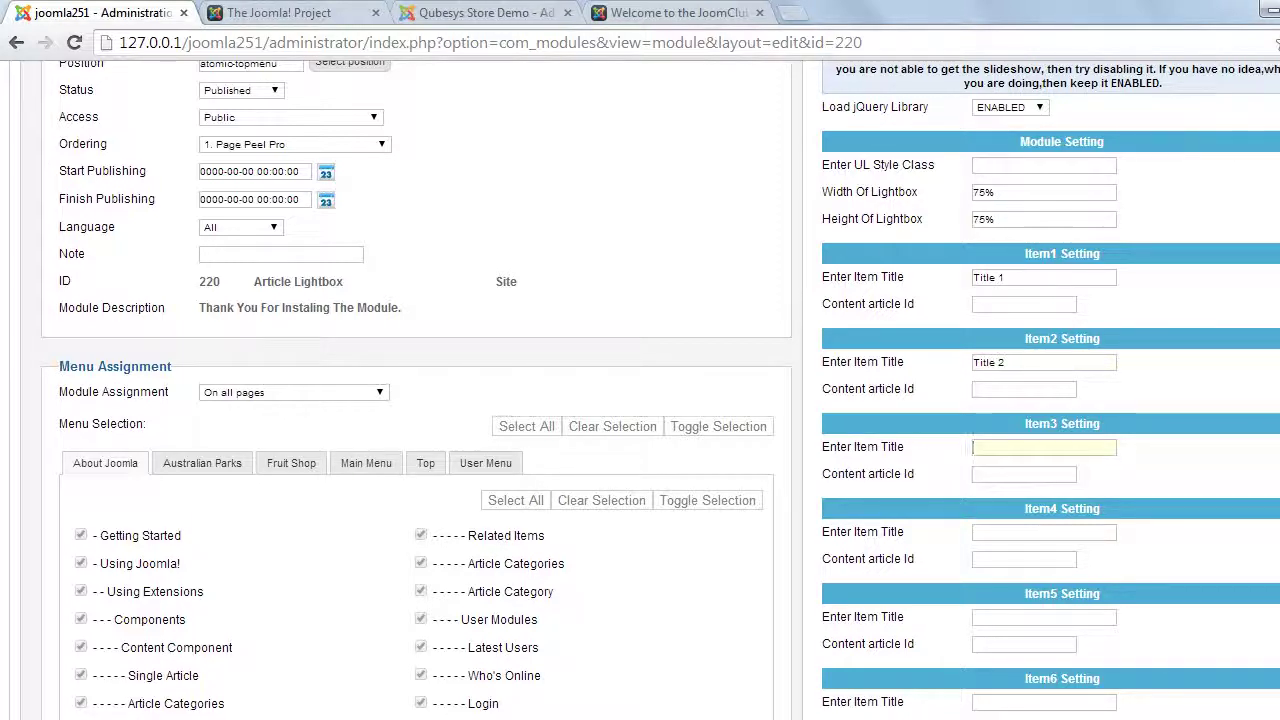
text(Title 3)
scroll(1000, 451, up, 3)
click(1025, 195)
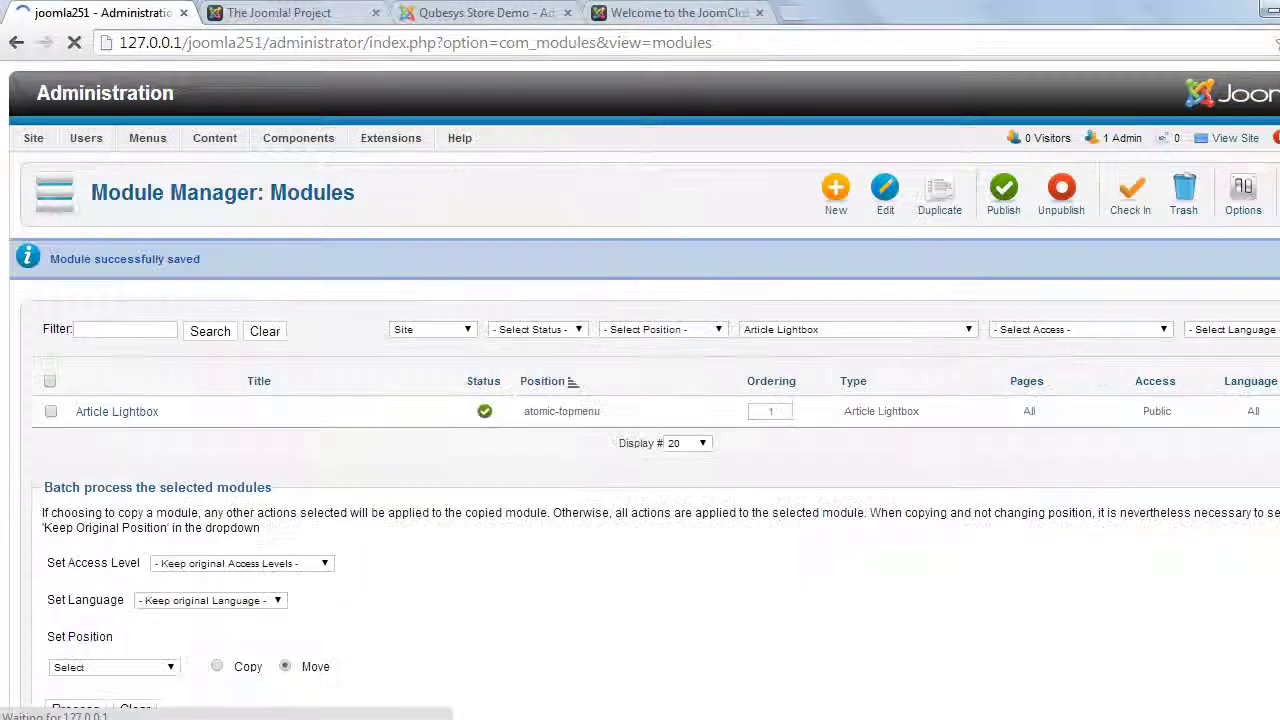
Open the Article Manager and look through the article list for articles to show in the lightbox.
mouse_move(215, 138)
click(247, 164)
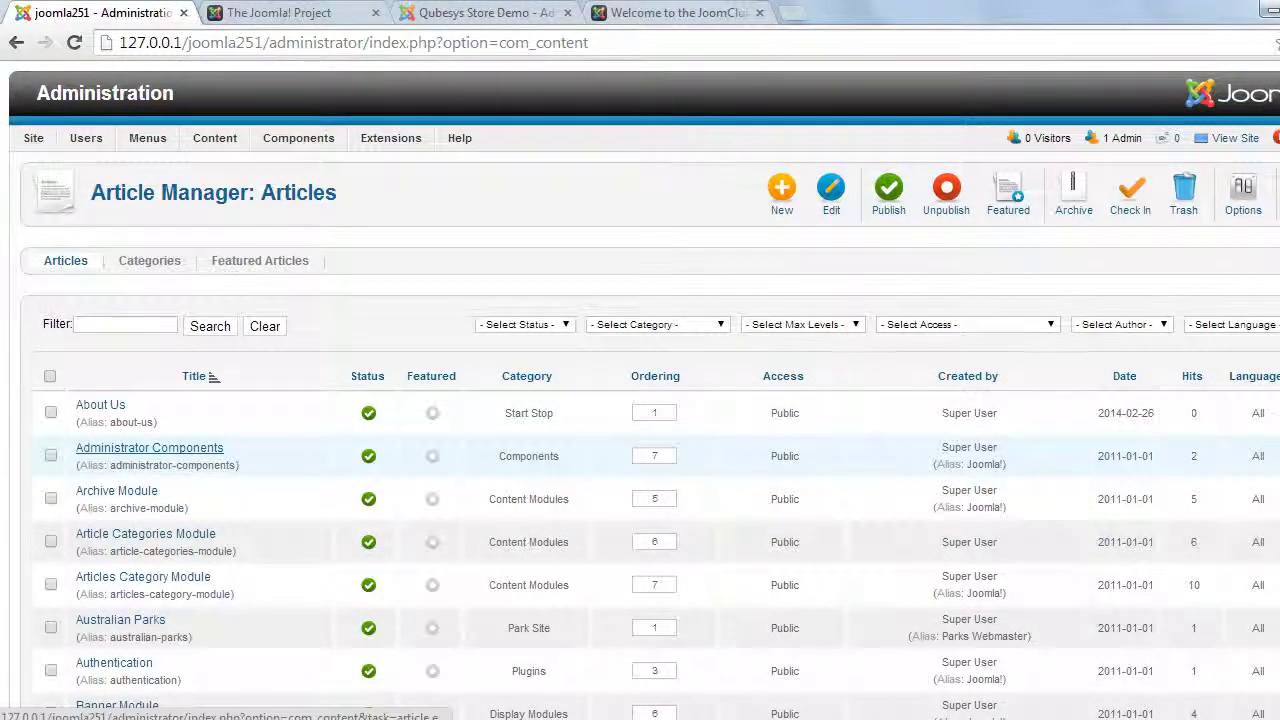
scroll(150, 448, down, 2)
scroll(150, 448, down, 2)
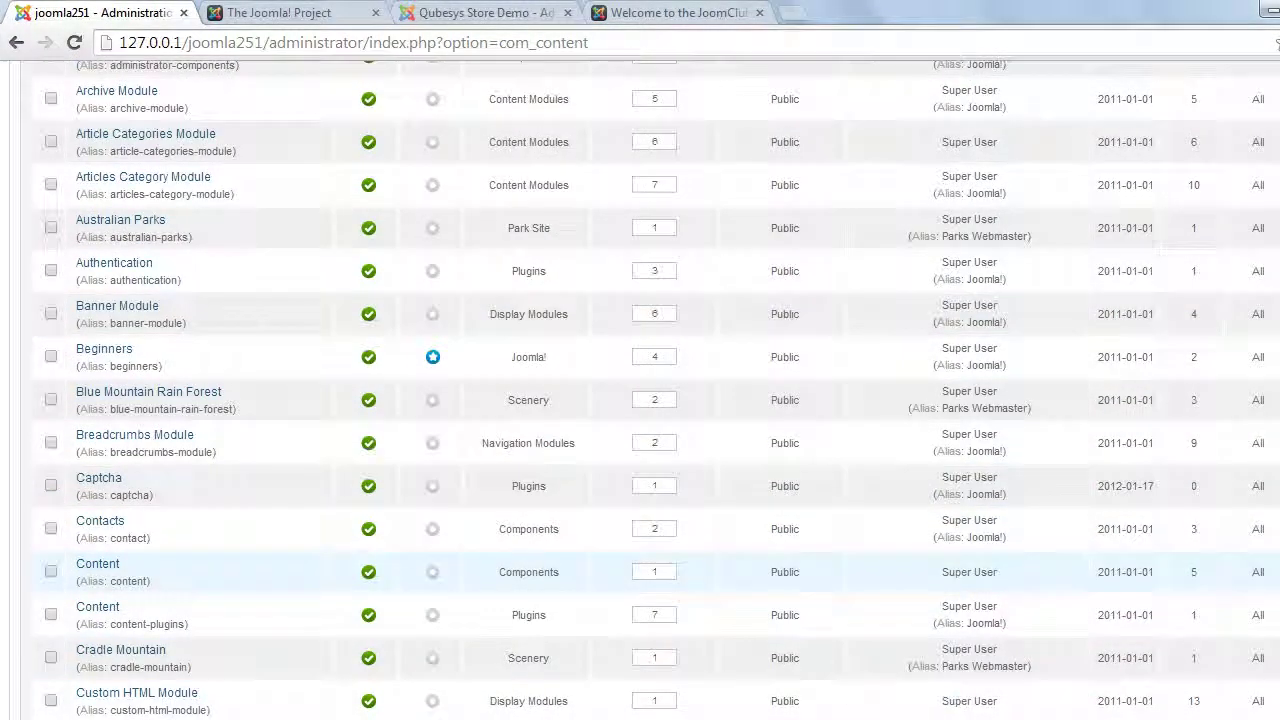
drag(122, 565, 58, 565)
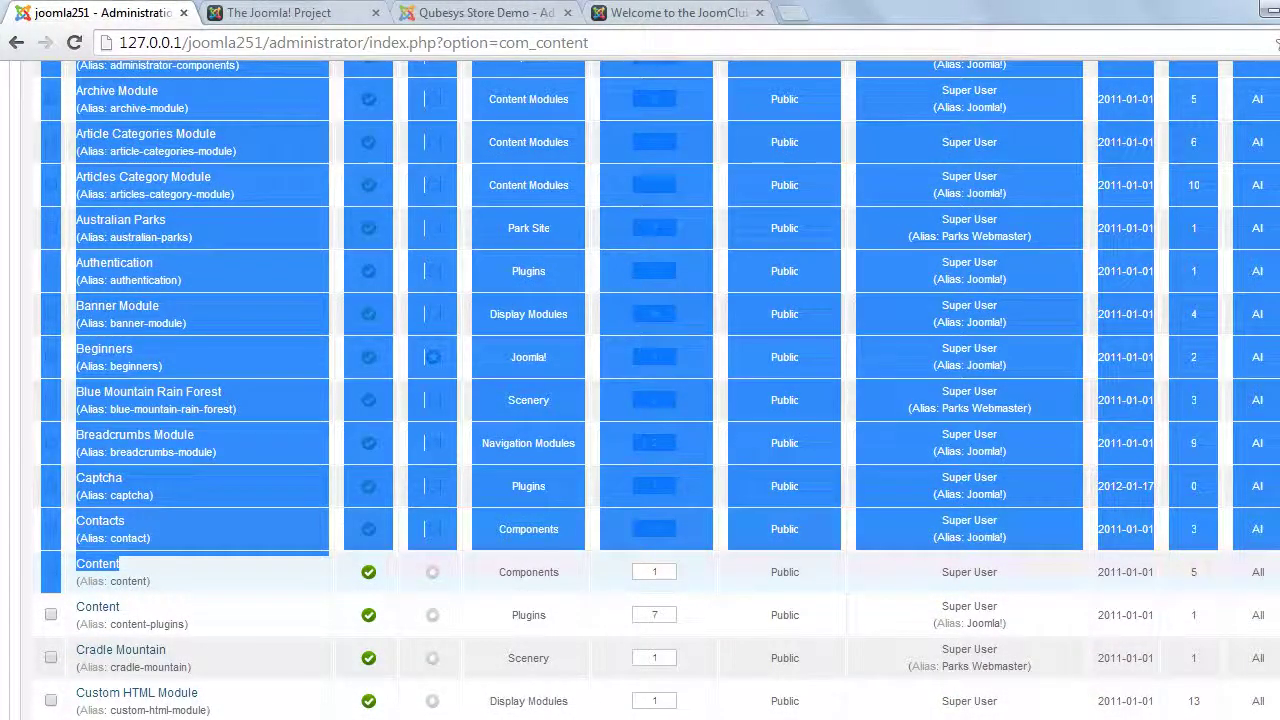
scroll(640, 390, down, 5)
scroll(640, 390, up, 4)
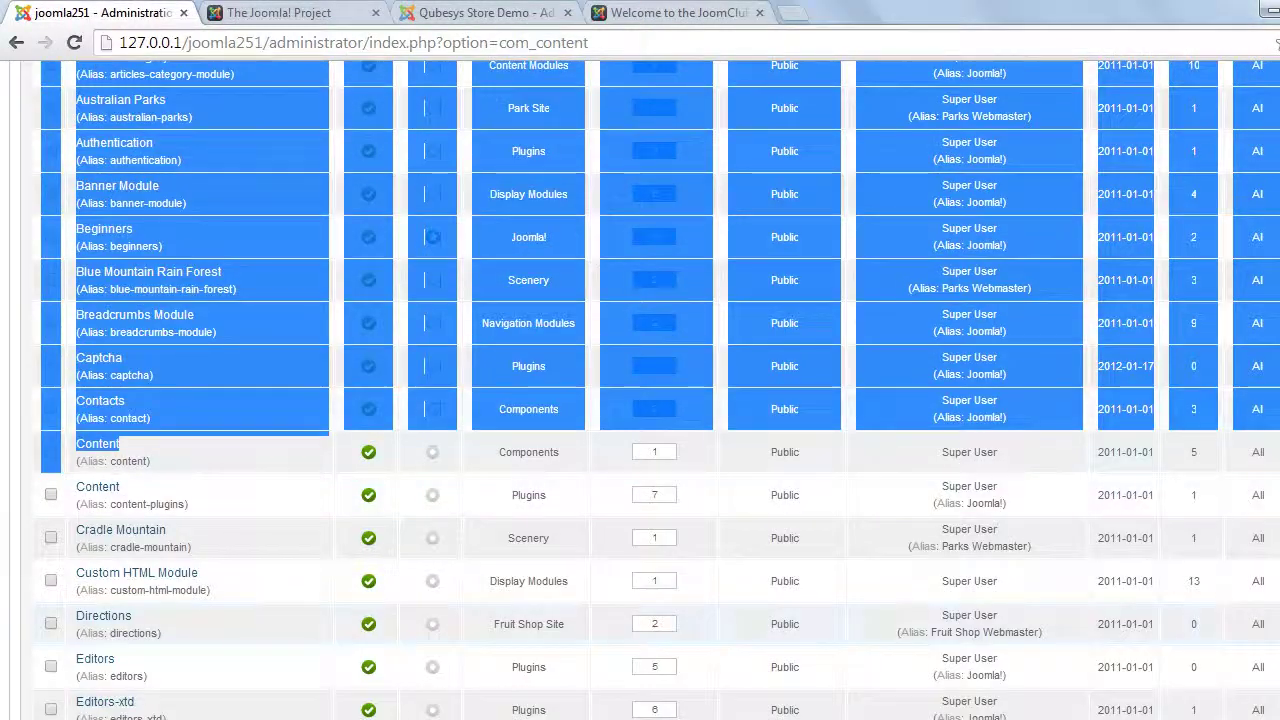
click(240, 453)
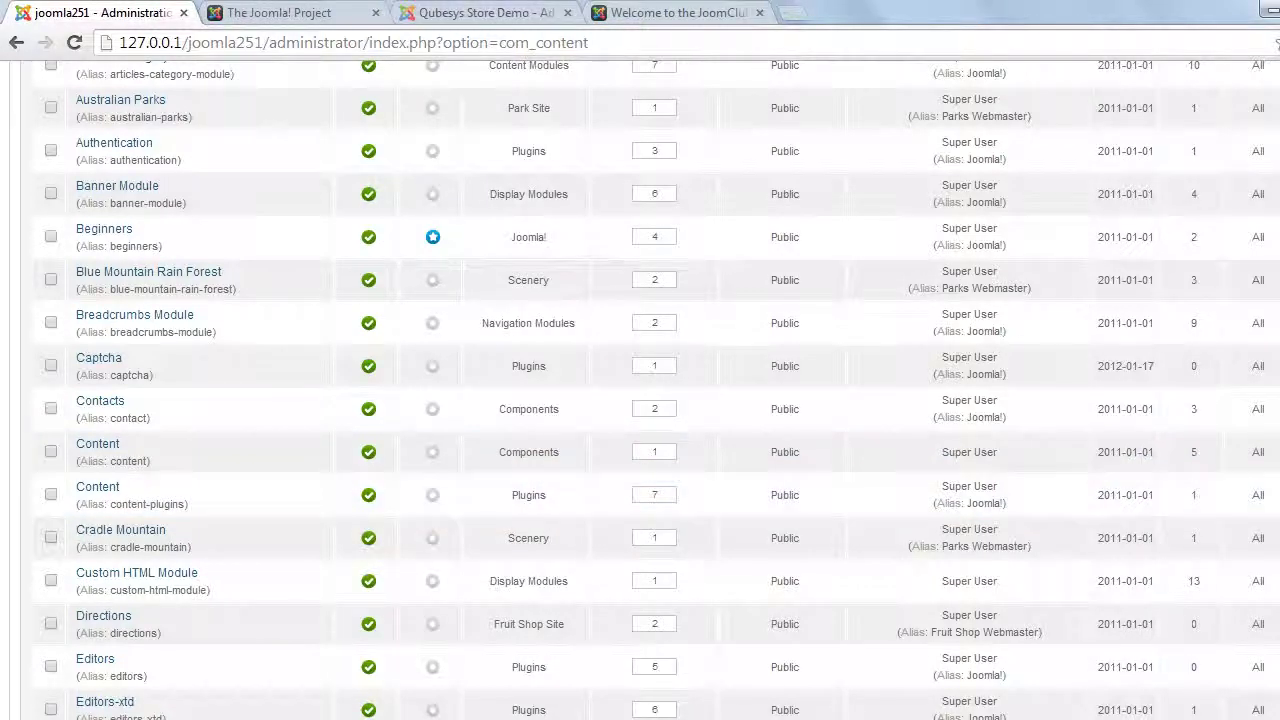
drag(26, 500, 26, 548)
scroll(640, 400, down, 5)
scroll(640, 400, up, 10)
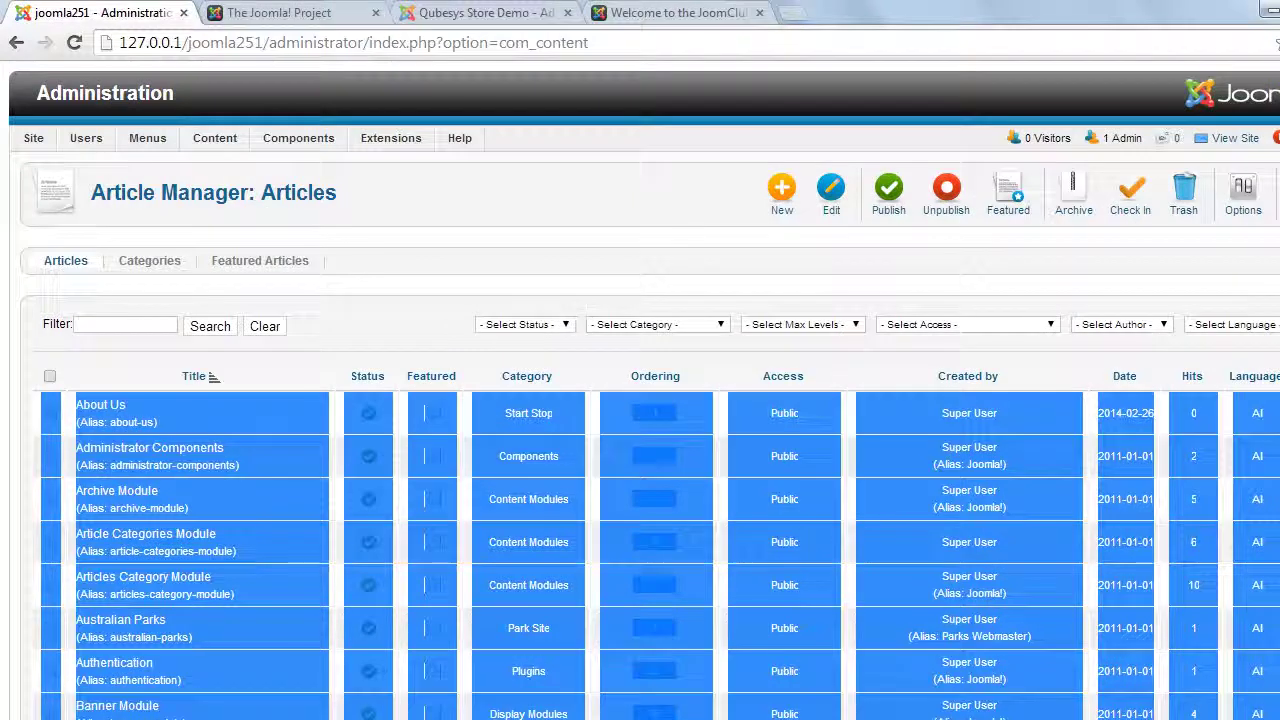
Reopen the Article Lightbox module and set the content article IDs of items 1, 2 and 3 to 10, 62 and 11.
click(298, 138)
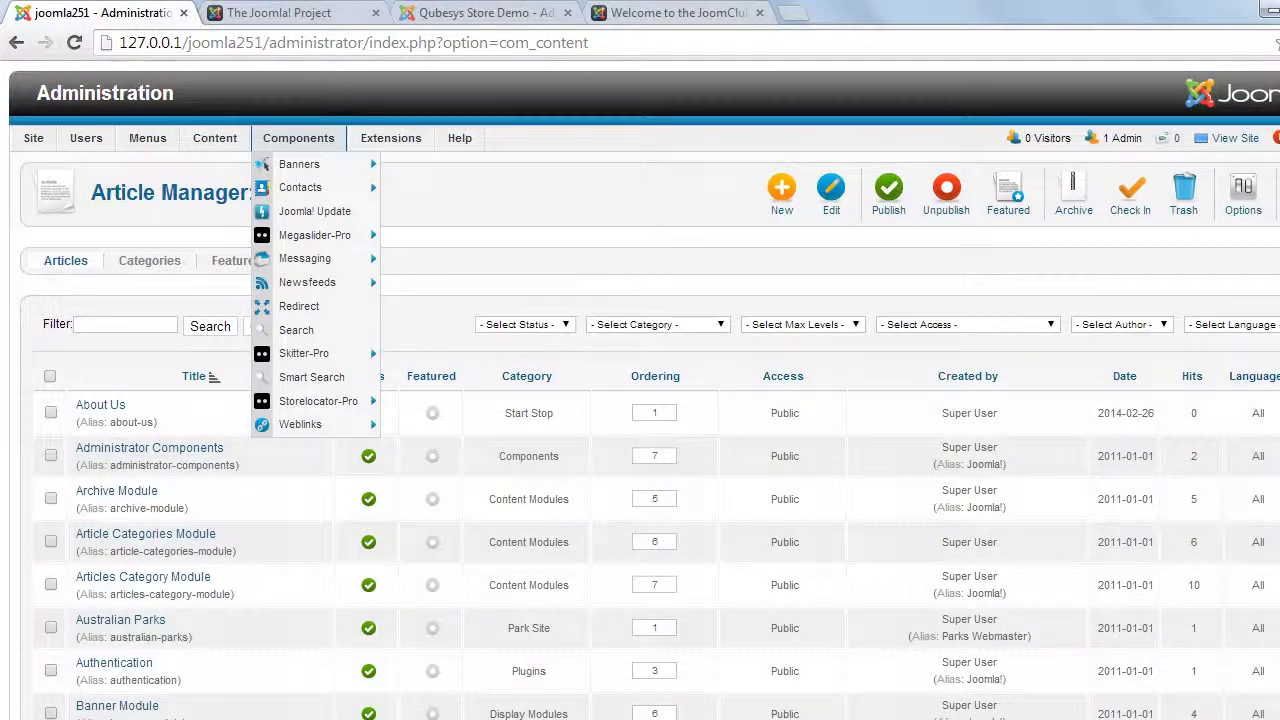
click(416, 189)
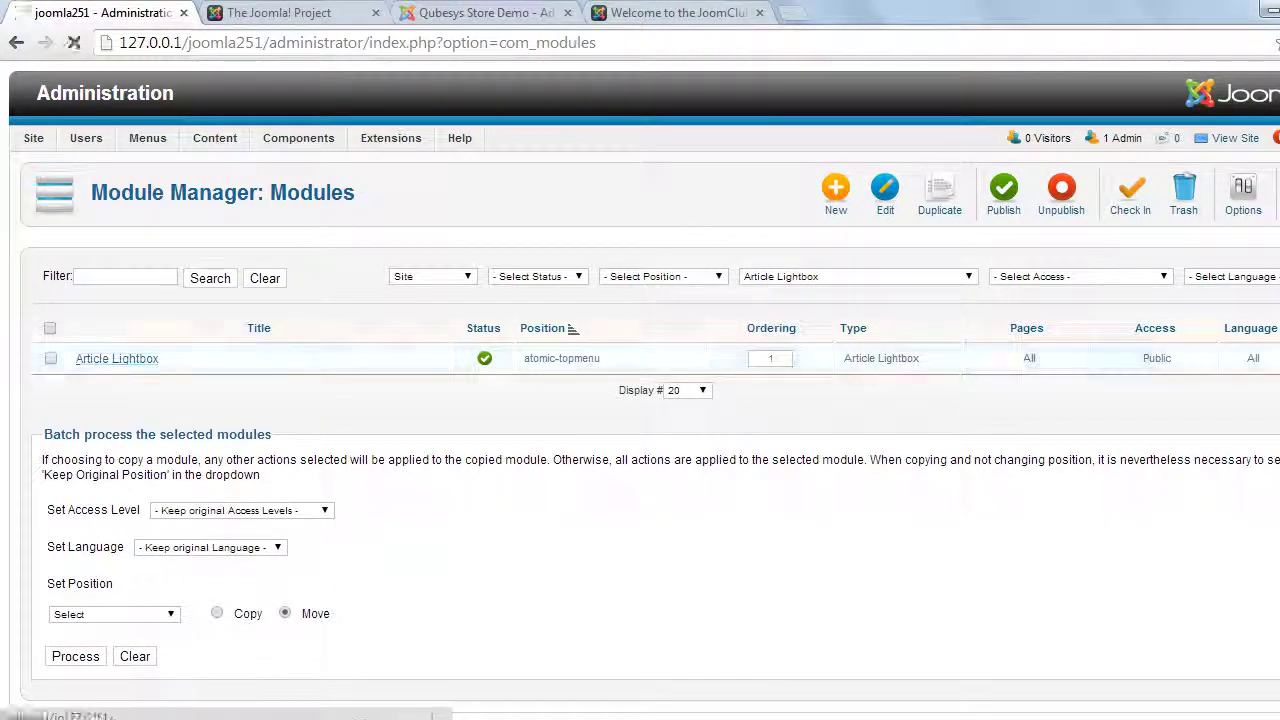
click(117, 358)
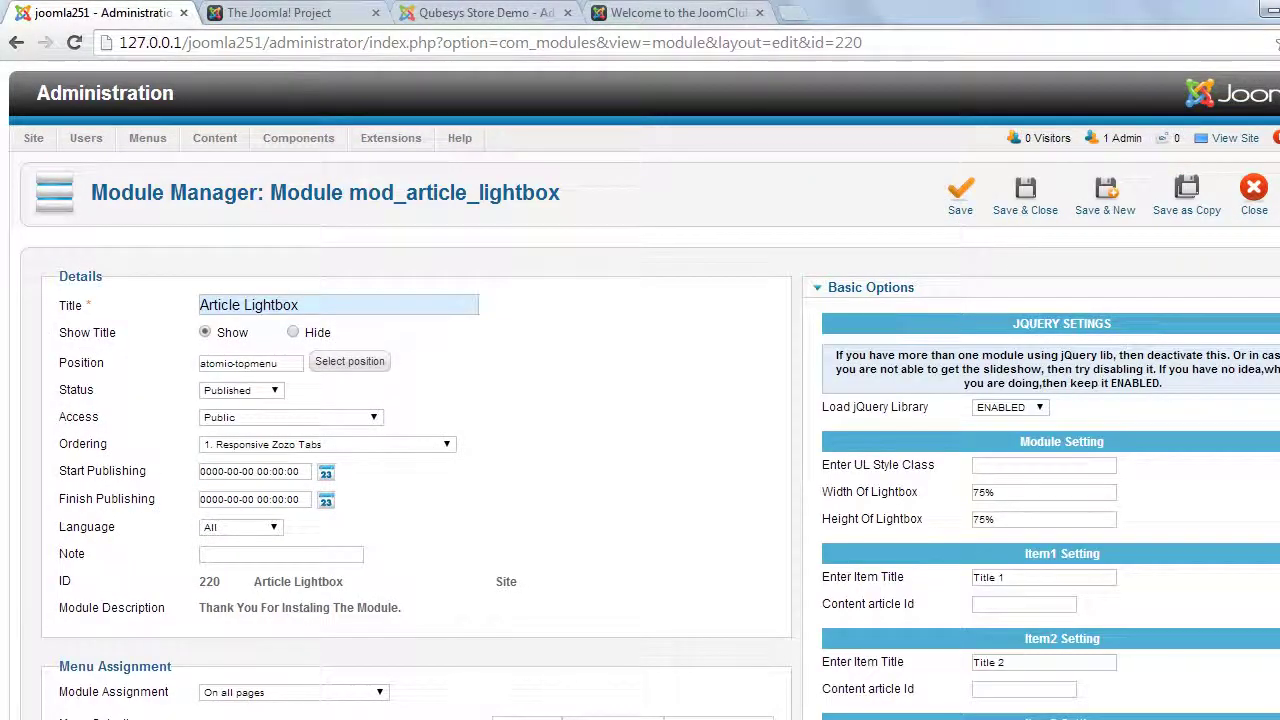
text(10)
scroll(980, 670, down, 1)
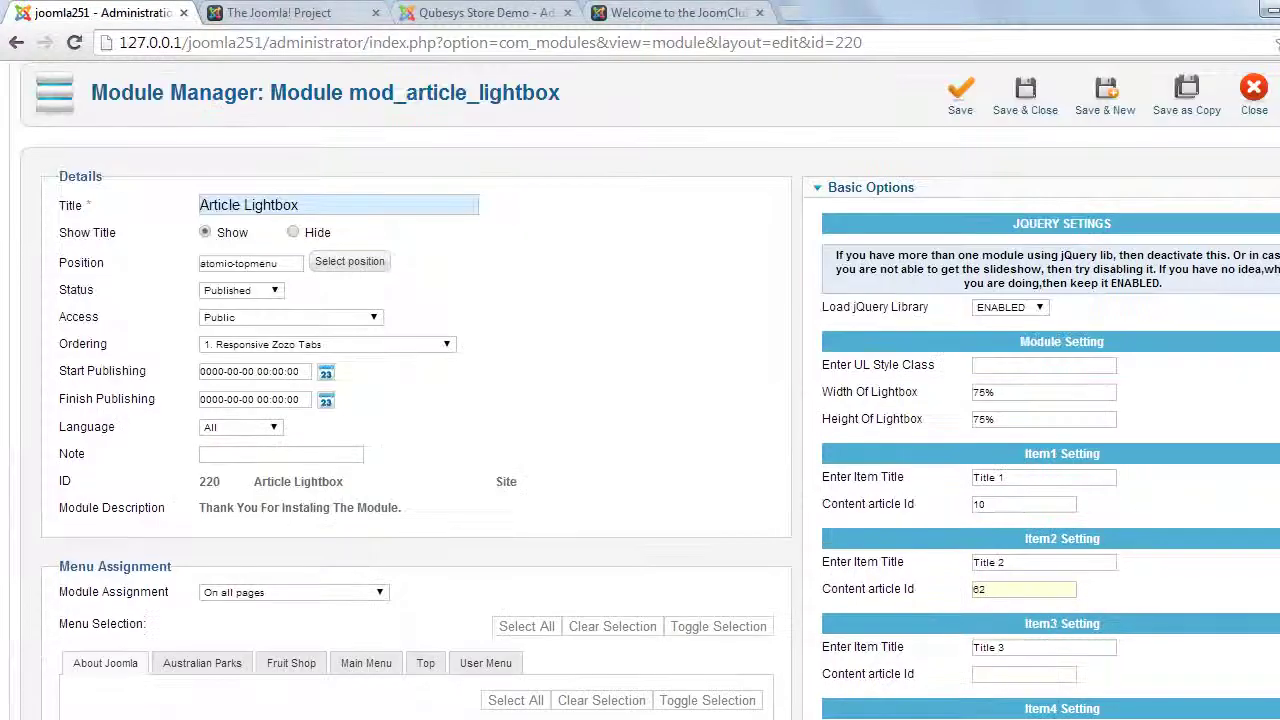
click(978, 675)
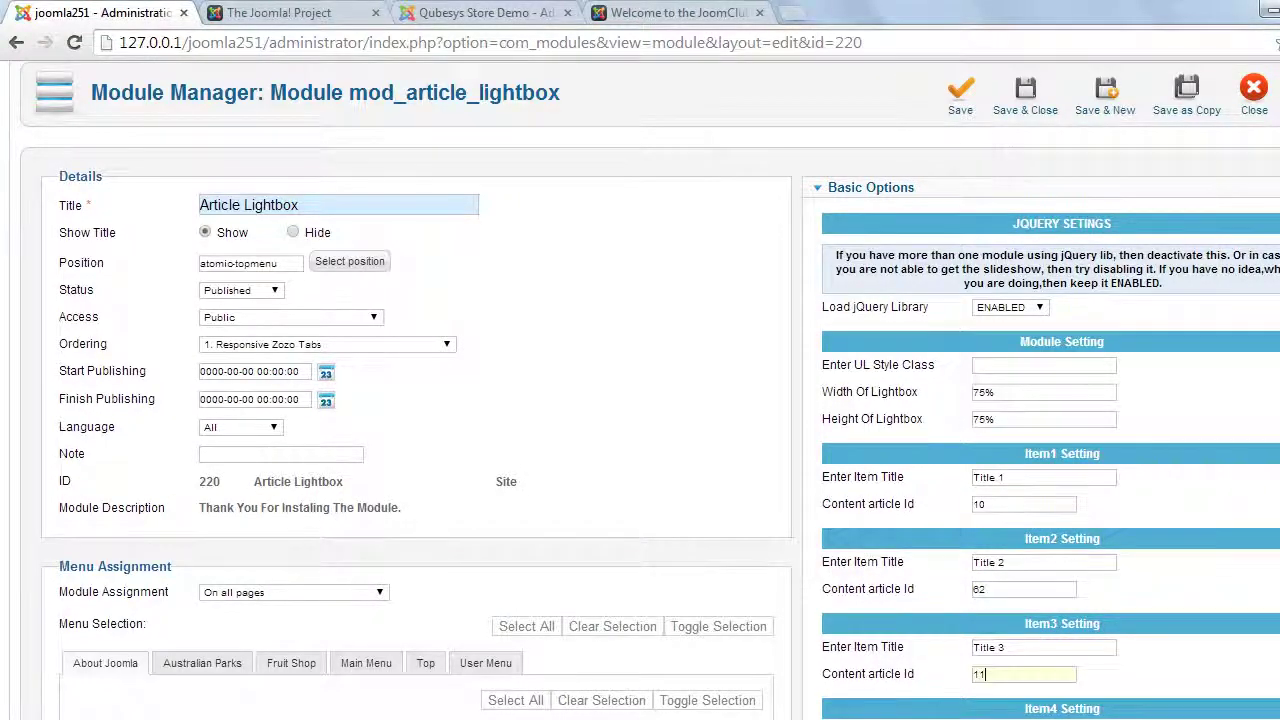
Save the Article Lightbox module settings and reload The Joomla! Project page on the site's front end.
scroll(978, 675, up, 1)
click(960, 195)
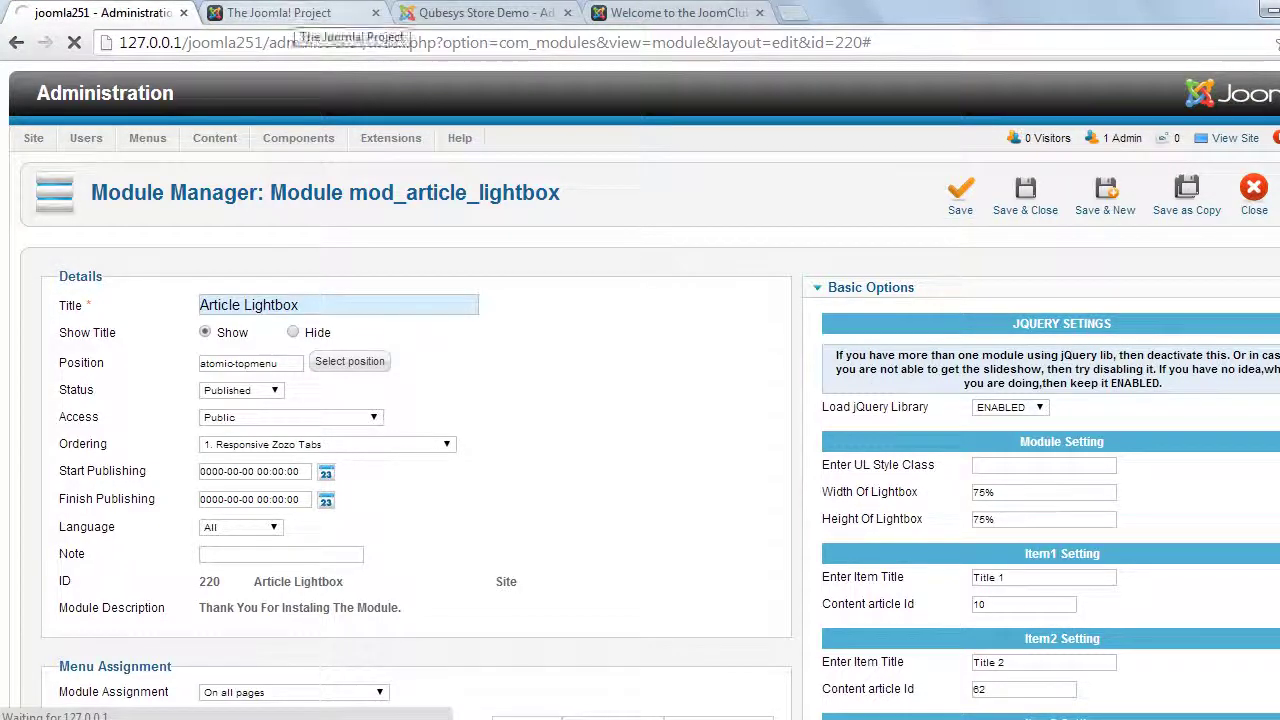
click(290, 13)
click(74, 42)
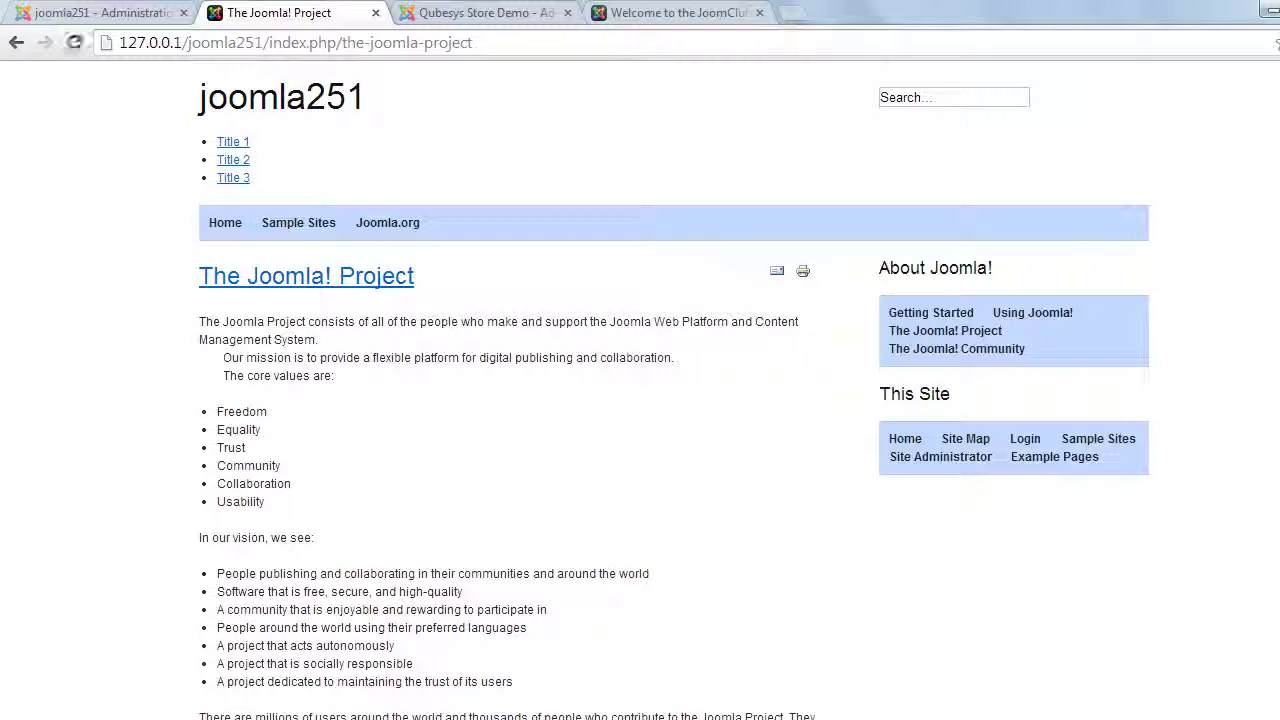
Test the lightbox links Title 1, Title 3 and Title 2 on the front-end page, closing each article popup after viewing.
click(233, 141)
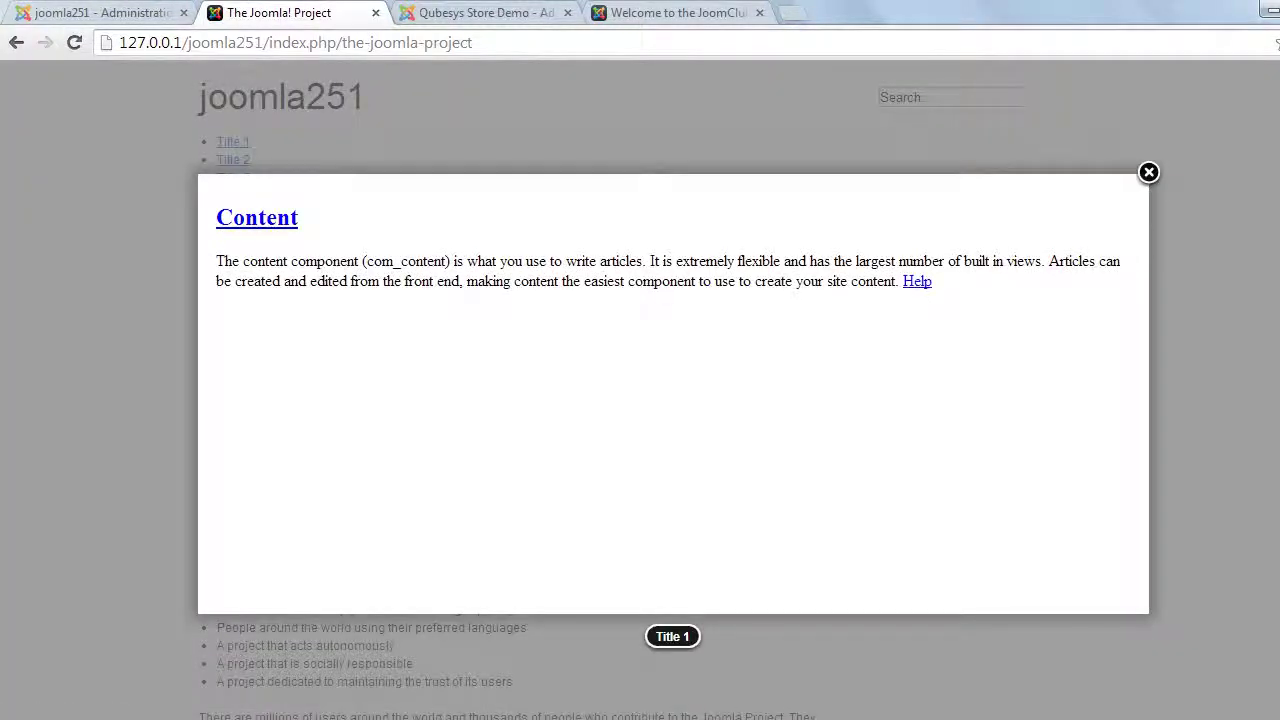
key(Escape)
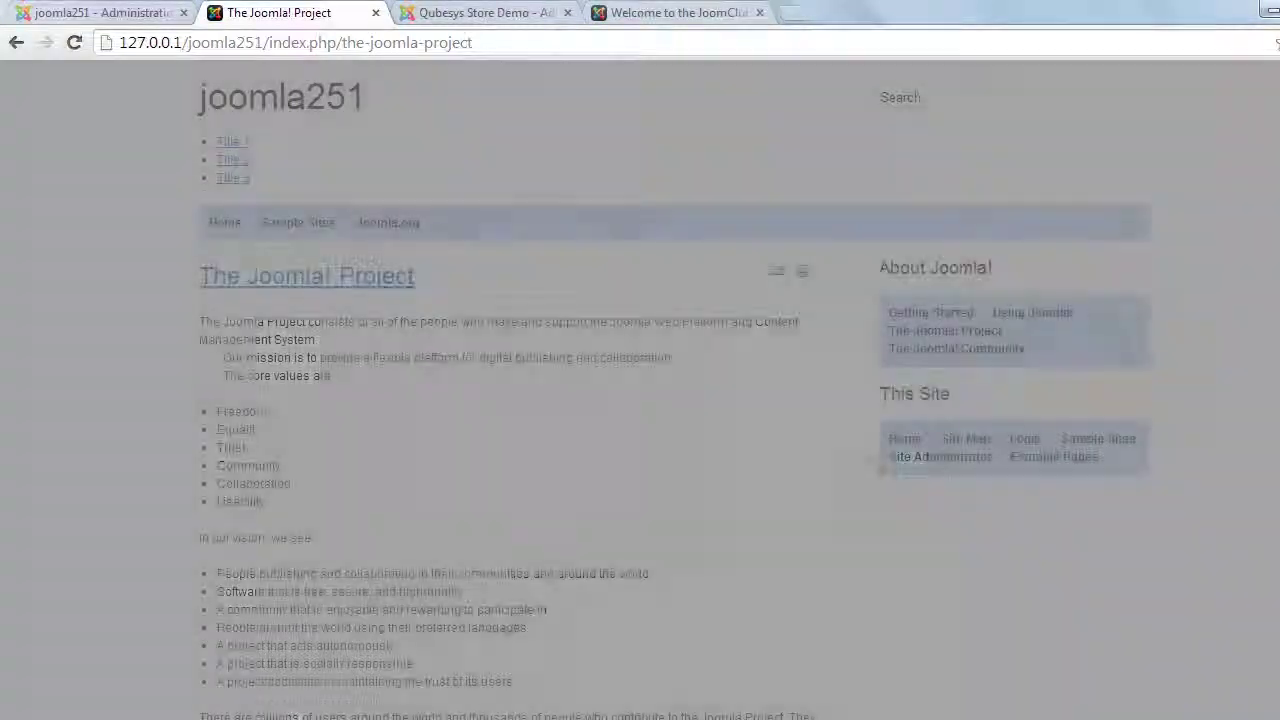
click(233, 178)
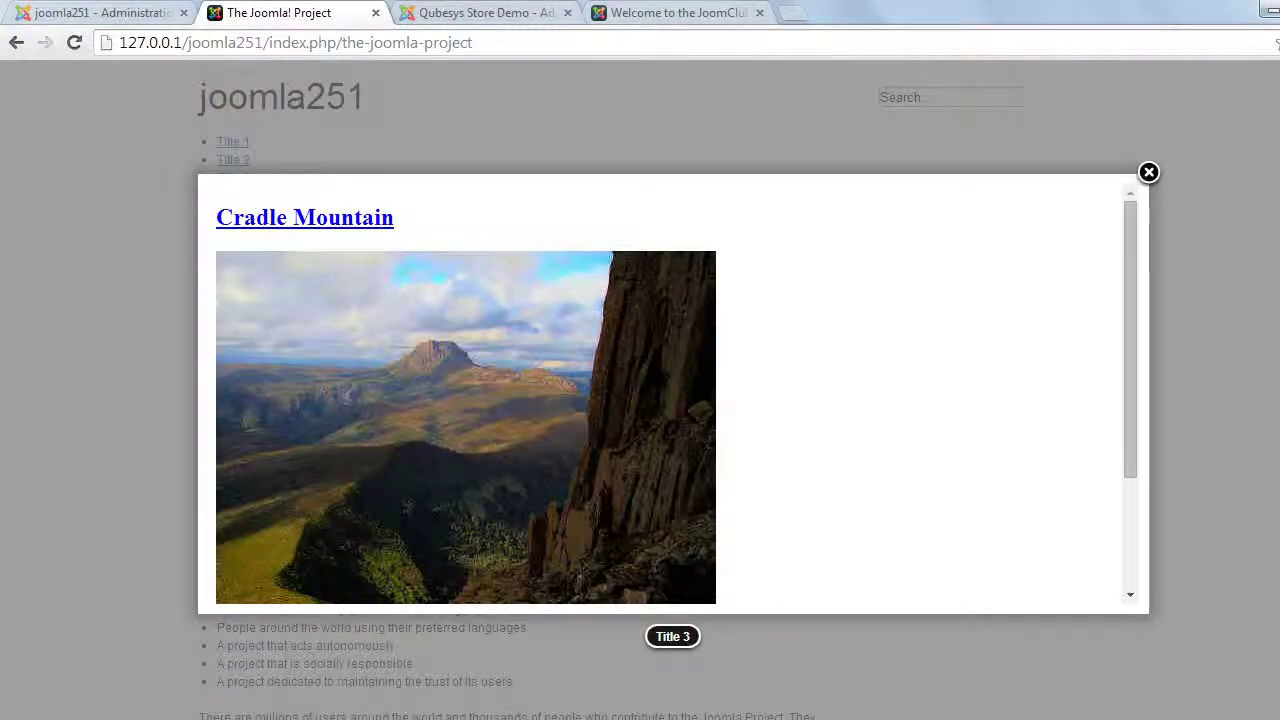
key(Escape)
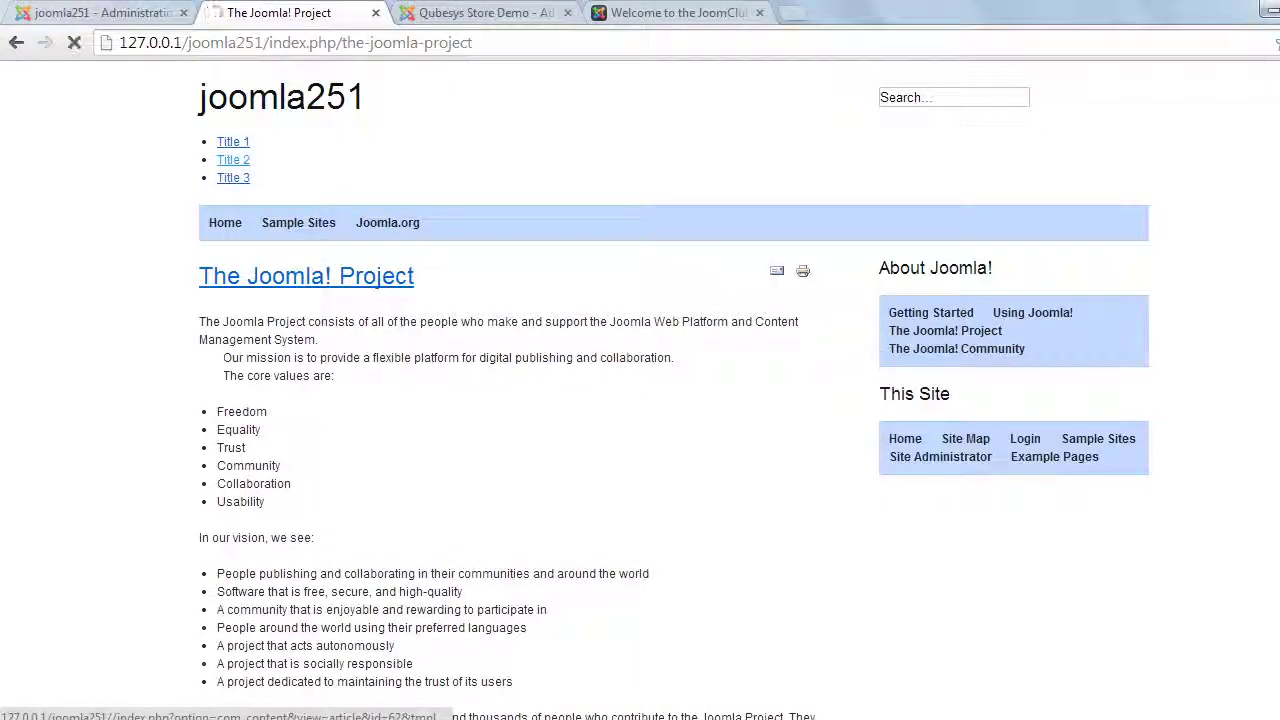
click(233, 159)
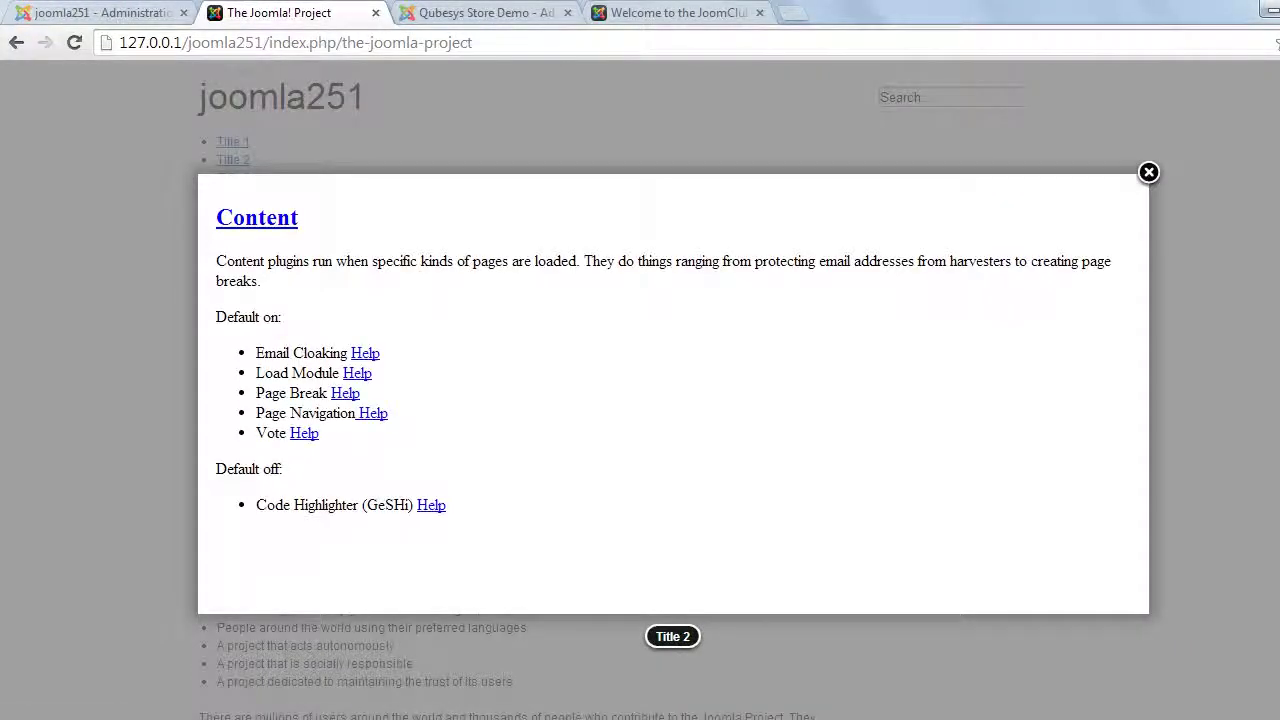
key(Escape)
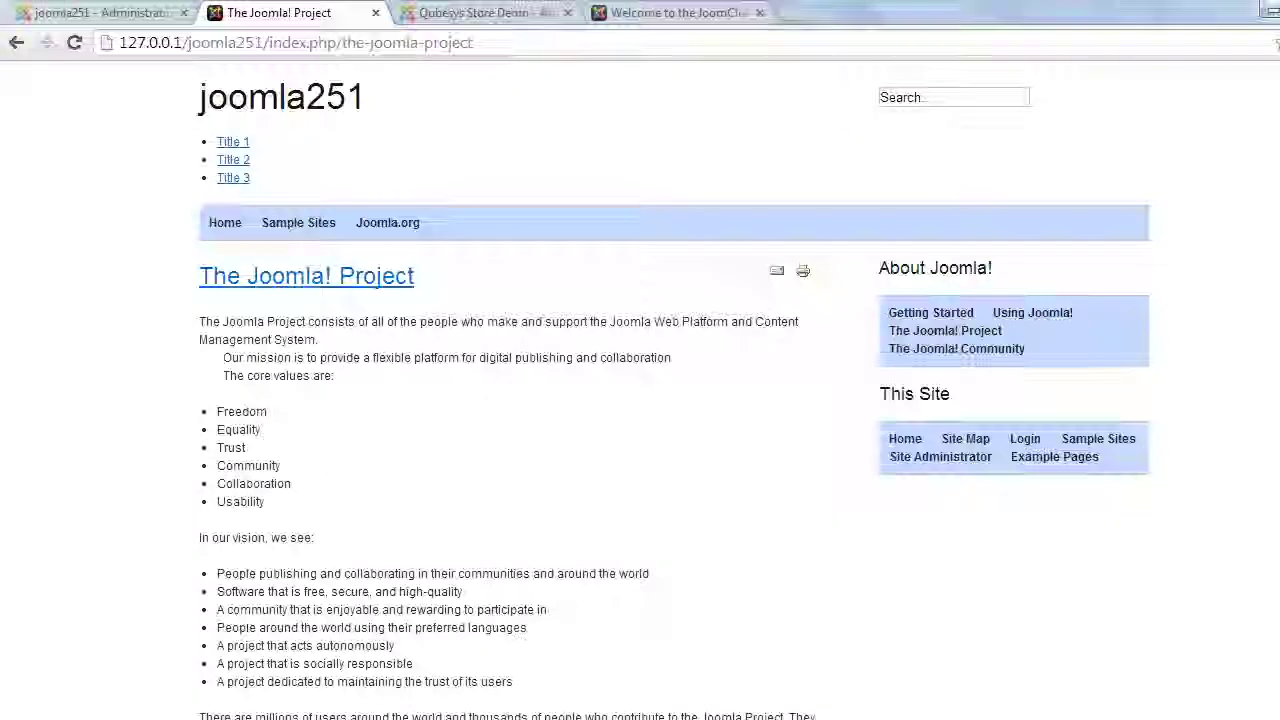
key(alt+Tab)
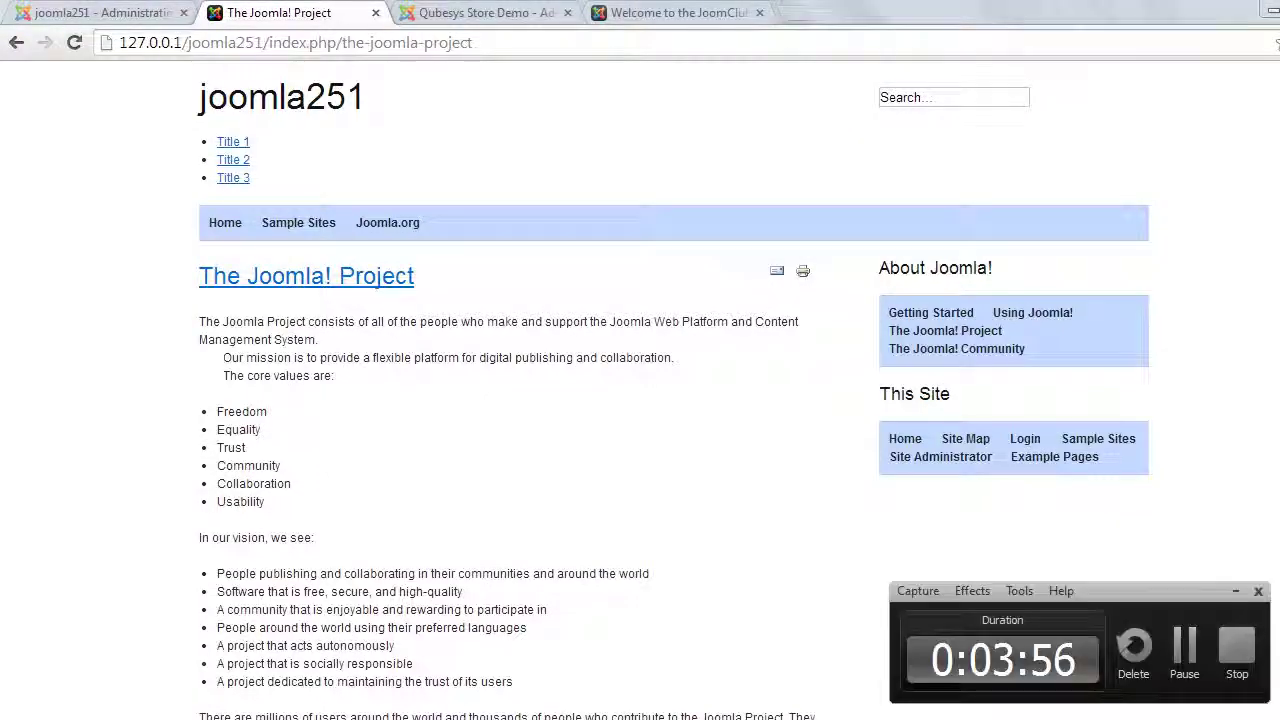